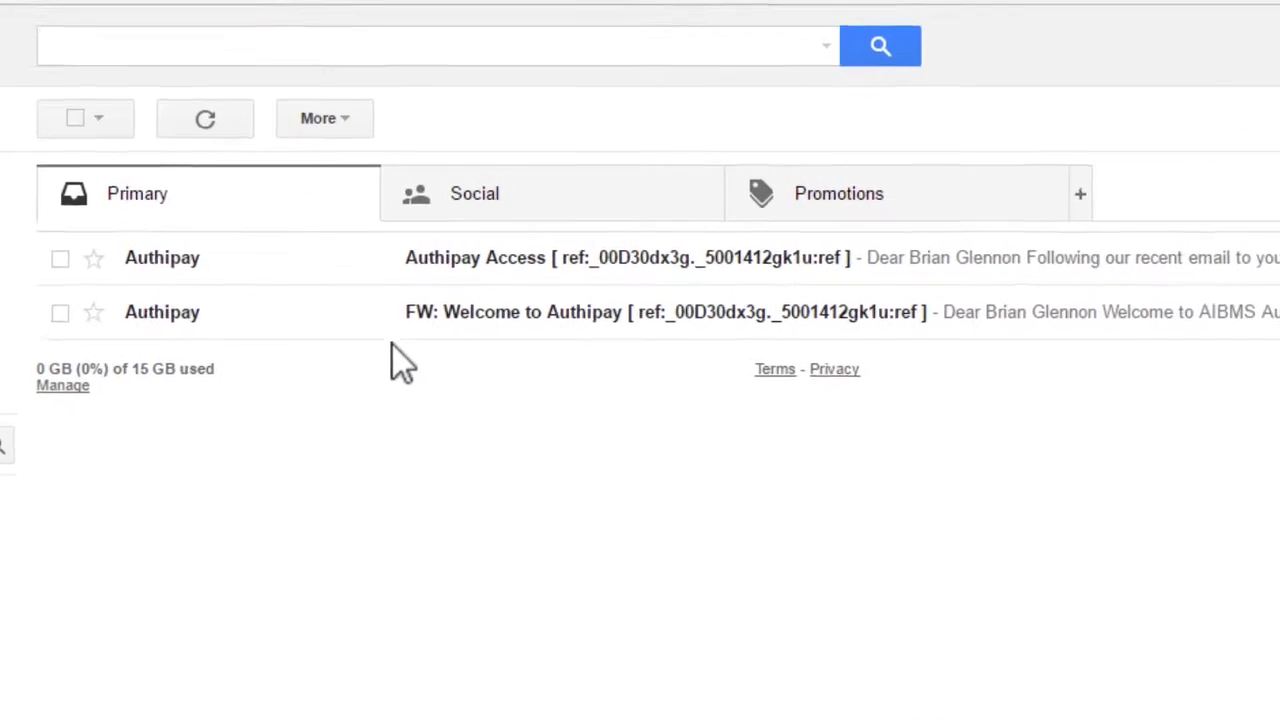
Open the "FW: Welcome to Authipay" email and download its attached IPG_VT_Cert zip file
click(383, 340)
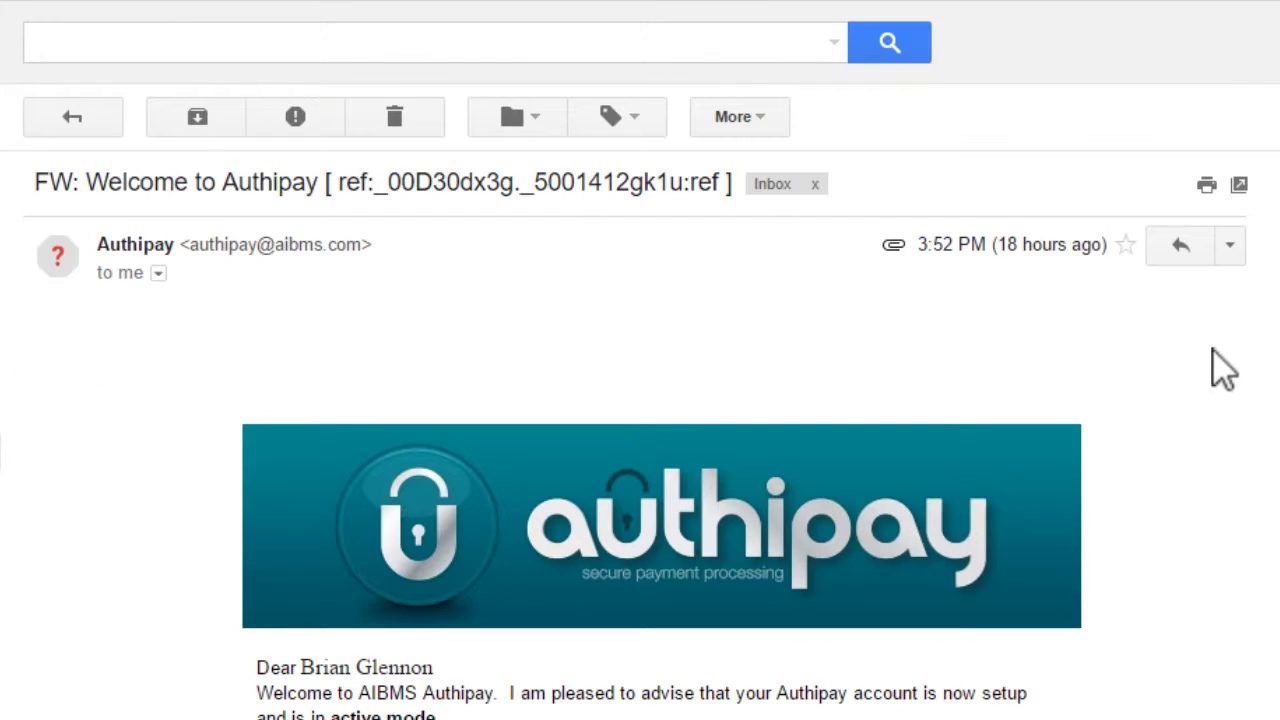
scroll(1223, 366, down, 5)
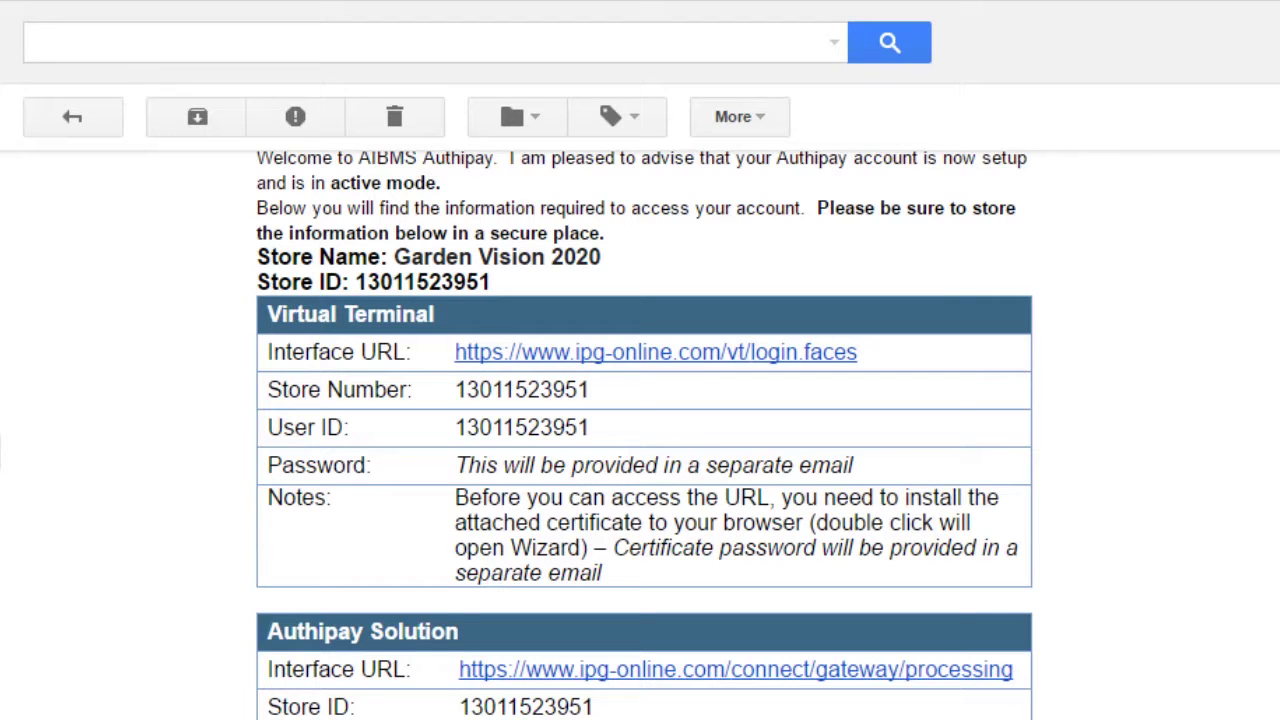
scroll(645, 435, down, 7)
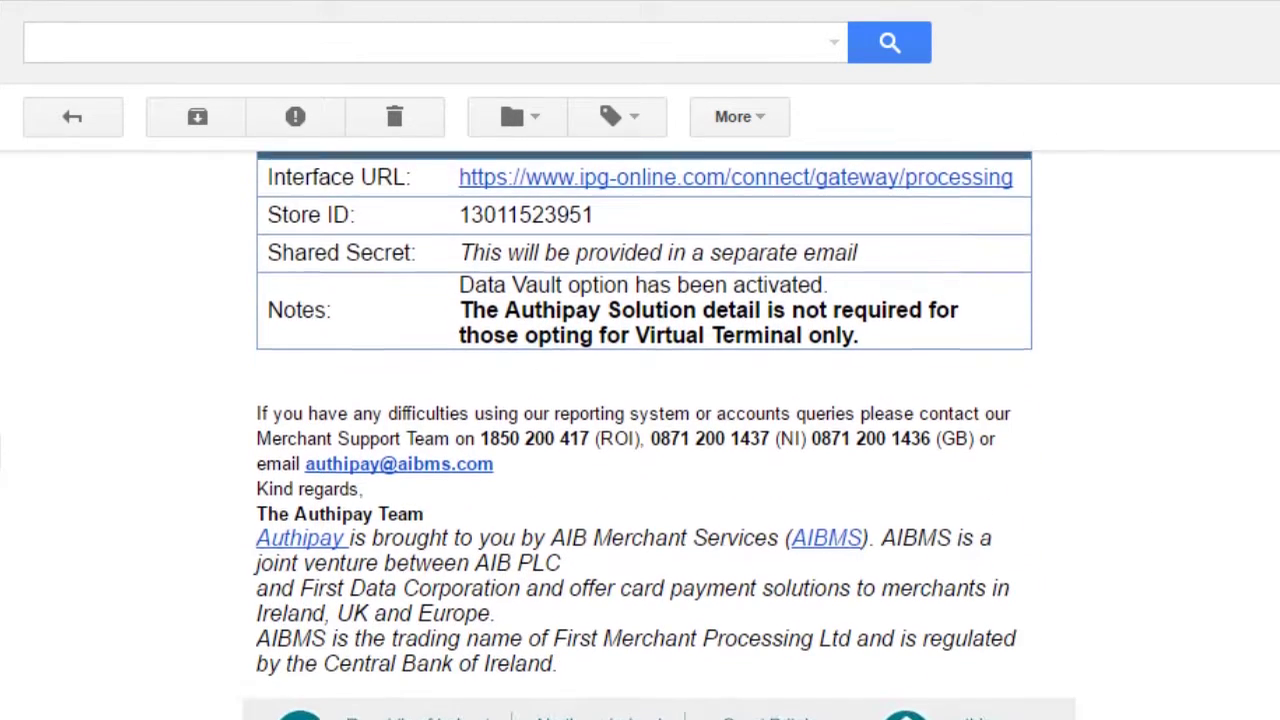
scroll(645, 435, down, 5)
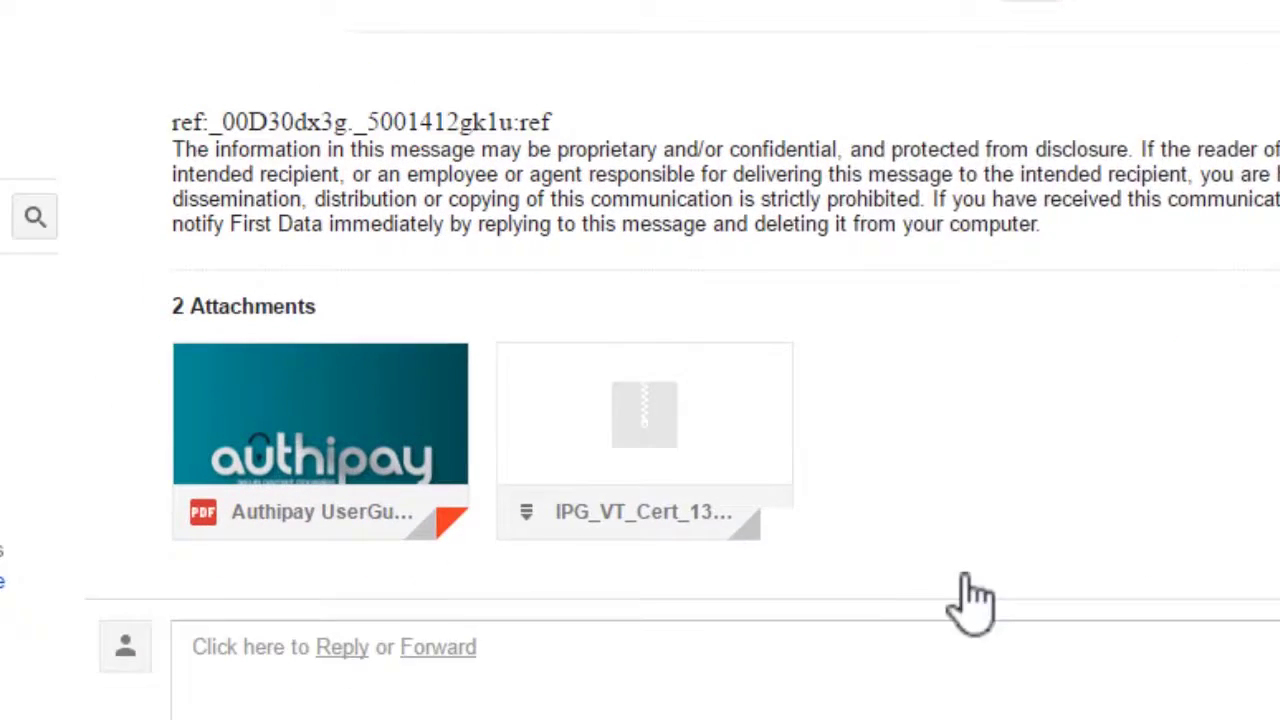
mouse_move(651, 531)
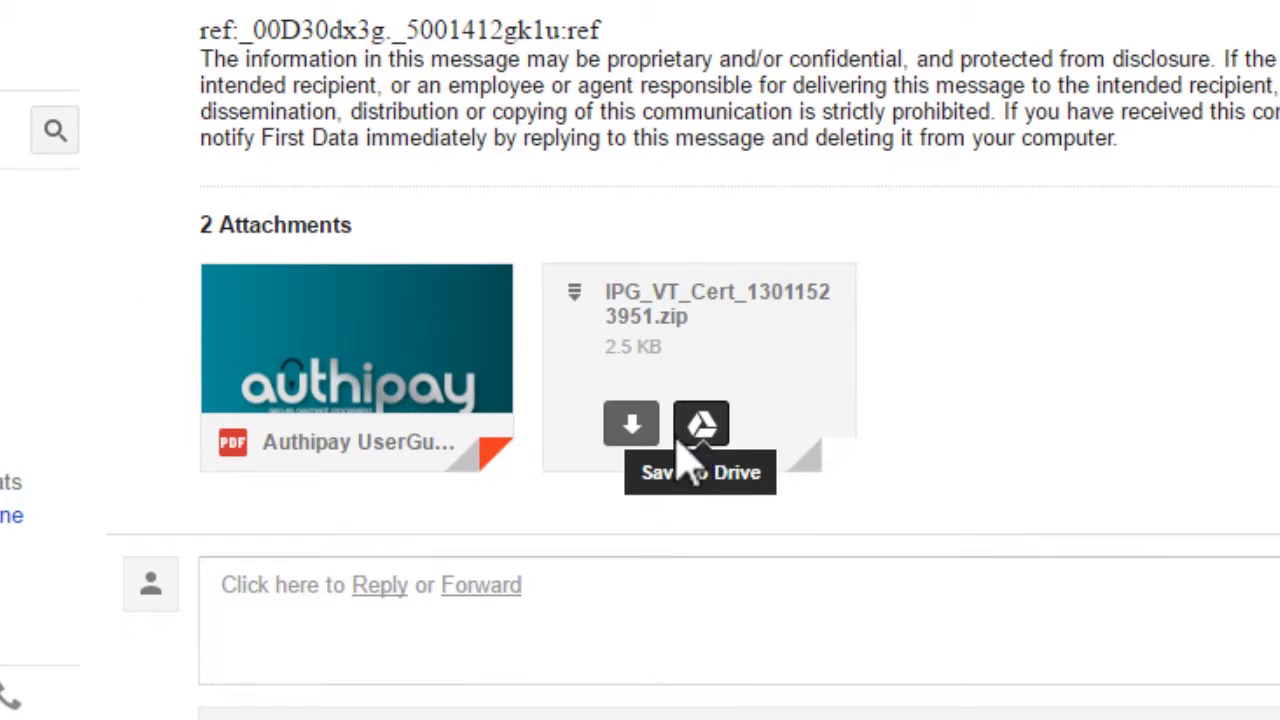
click(648, 438)
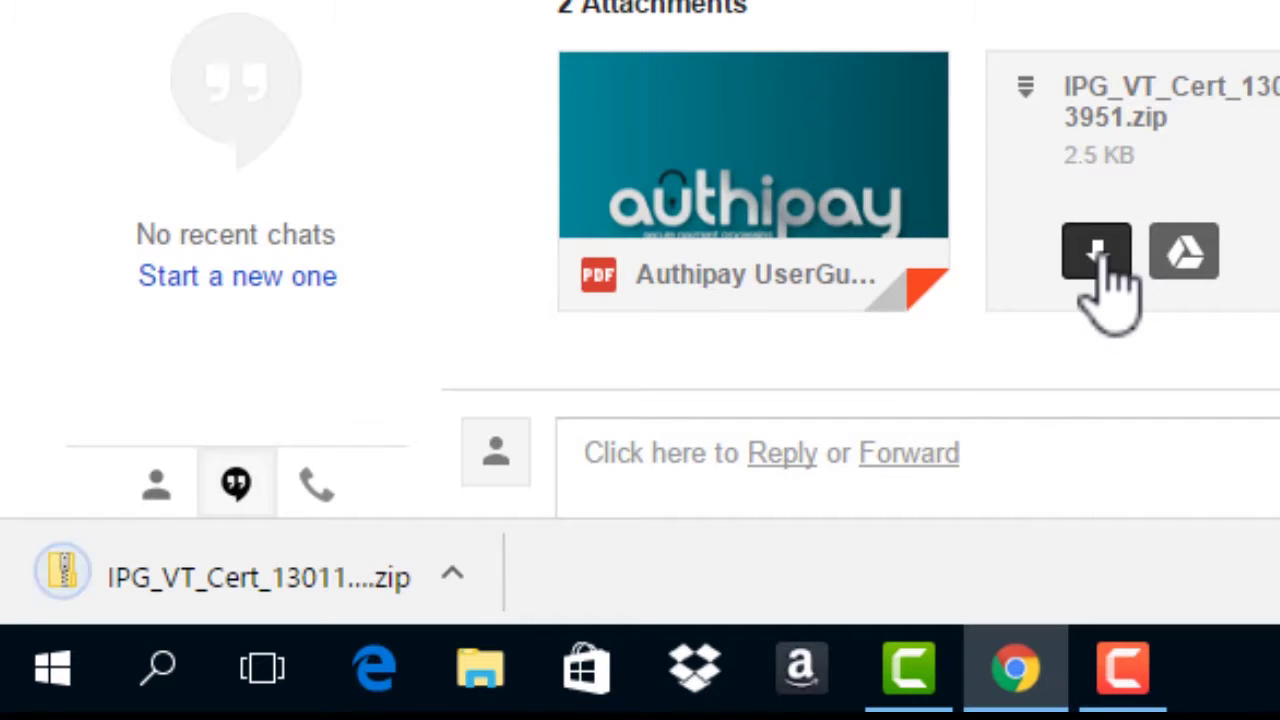
Show the downloaded certificate zip in its folder and move it to the desktop beside the Recycle Bin
click(452, 577)
click(570, 427)
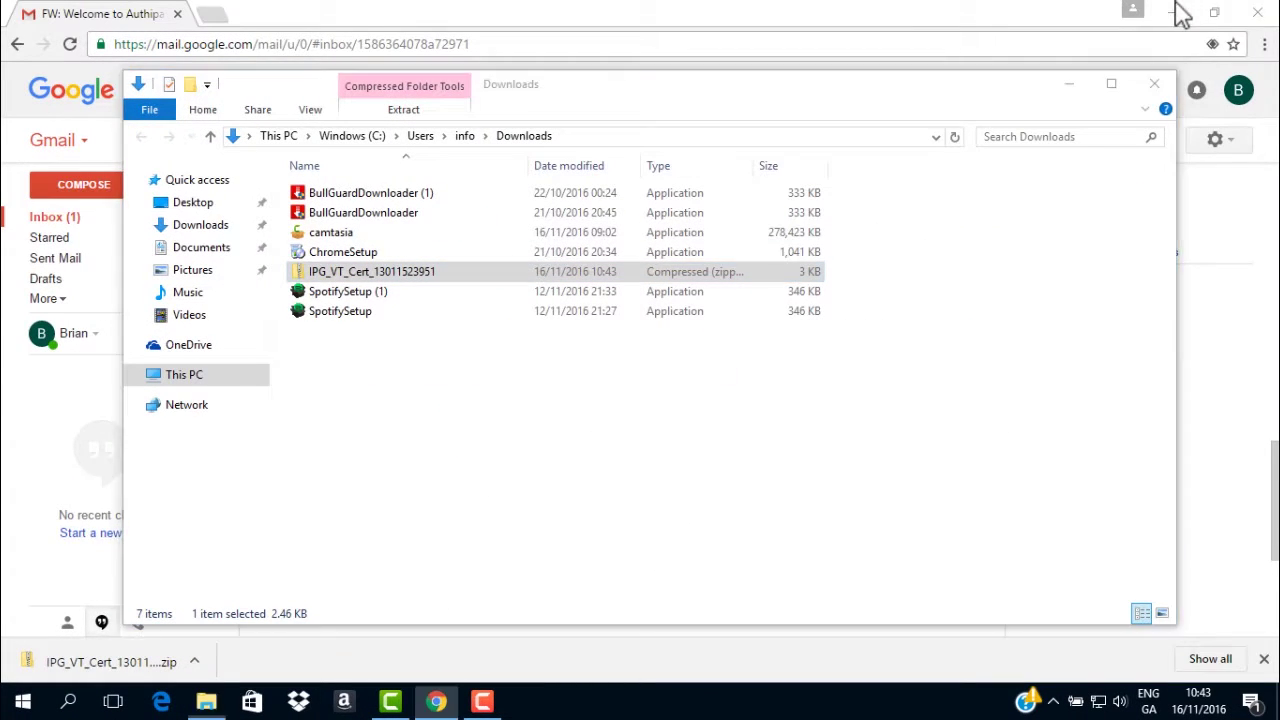
click(1177, 12)
drag(757, 92, 965, 87)
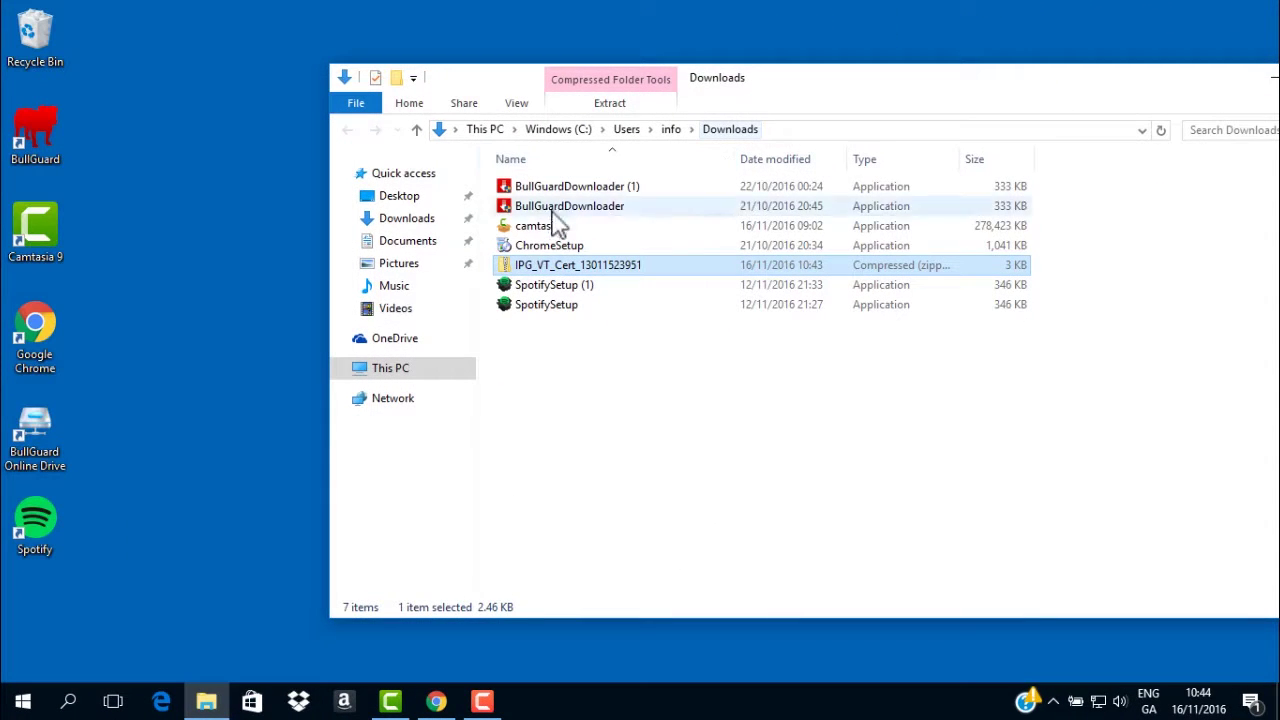
drag(530, 265, 149, 108)
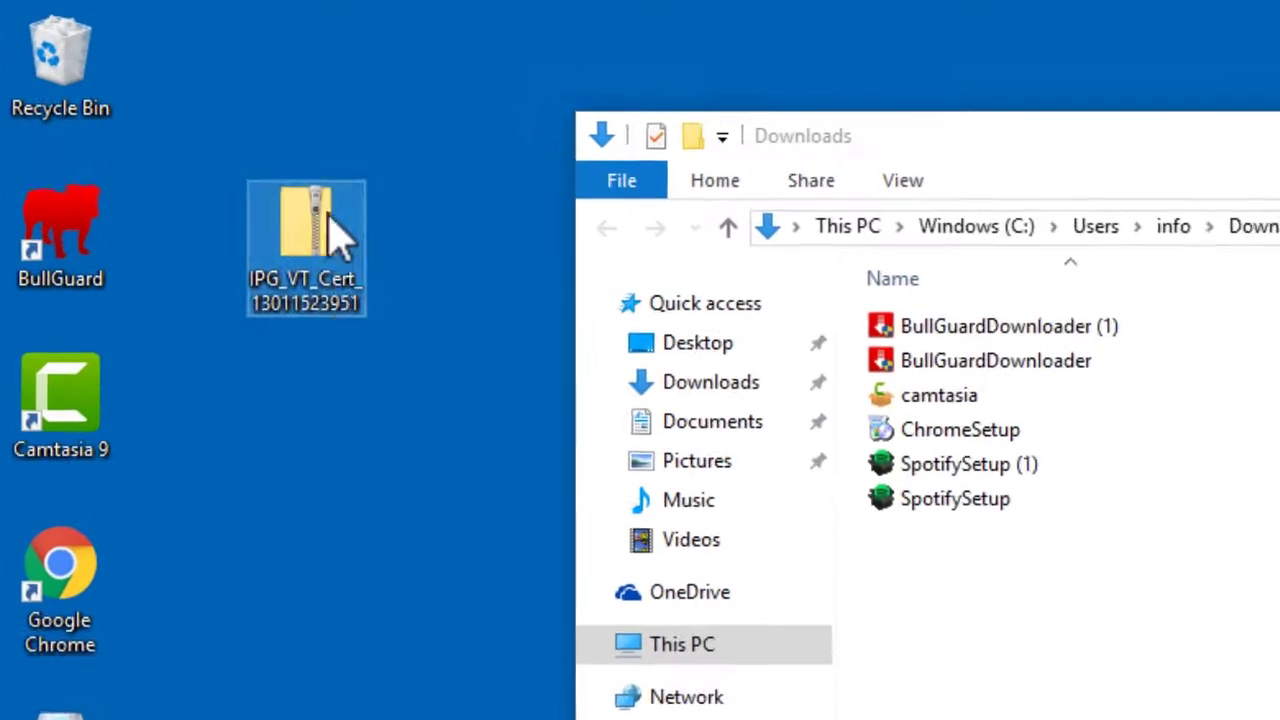
drag(330, 215, 238, 86)
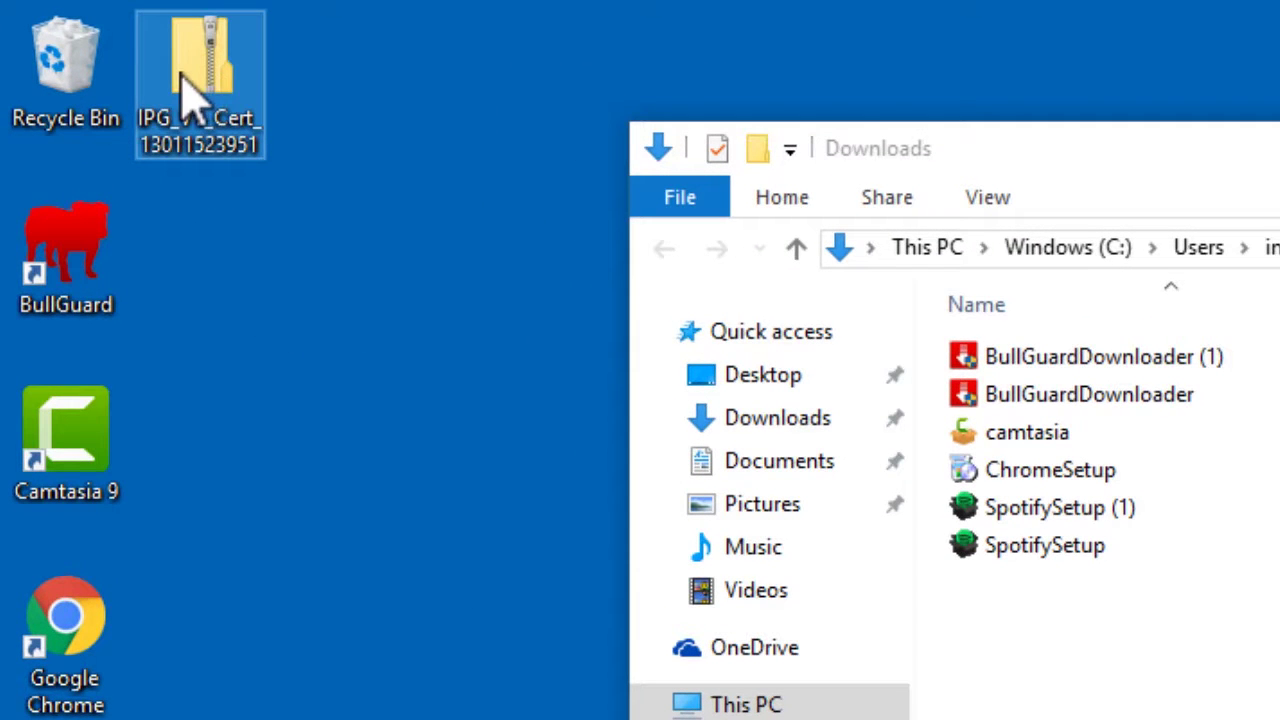
Extract all files from the certificate zip into the suggested folder on the desktop
right_click(181, 76)
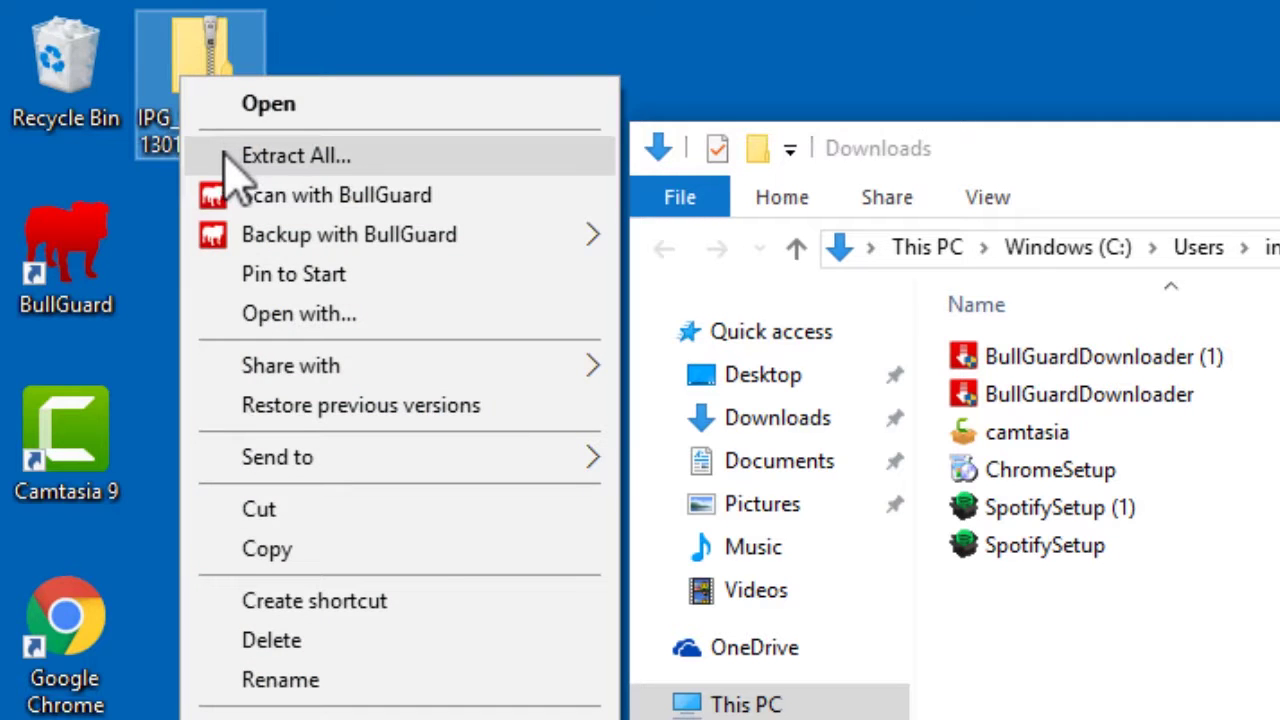
click(228, 156)
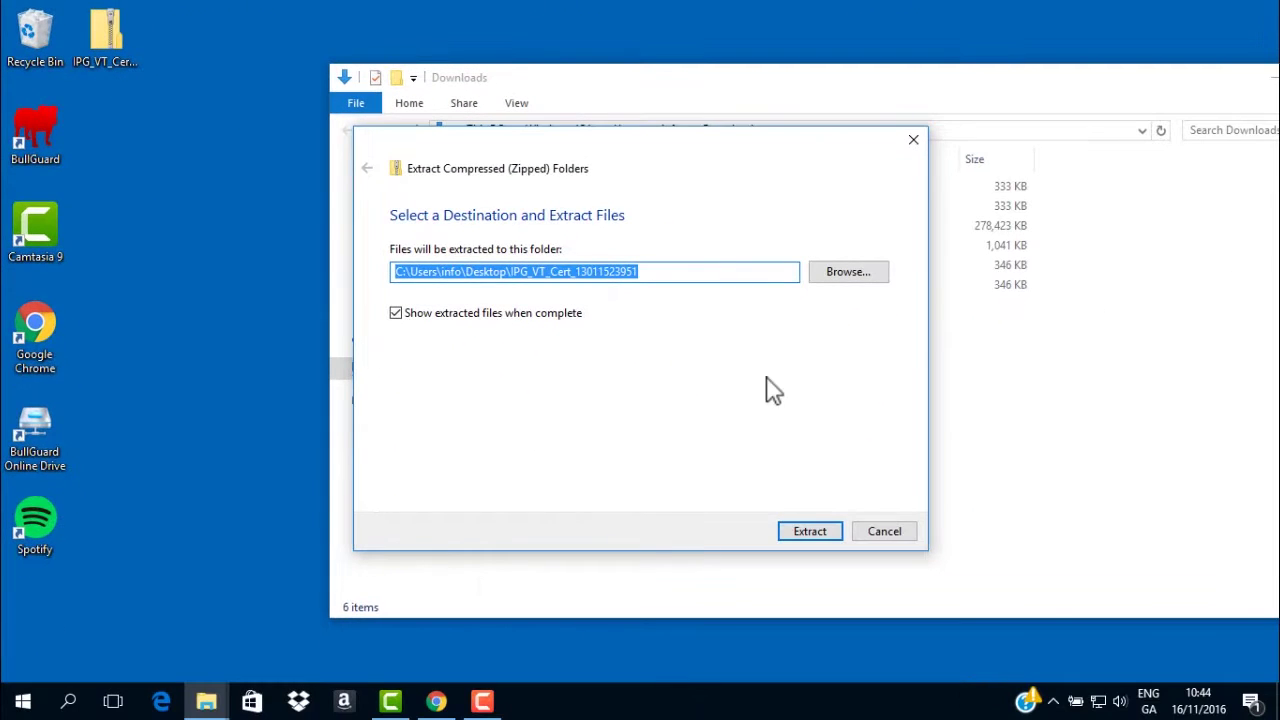
click(815, 530)
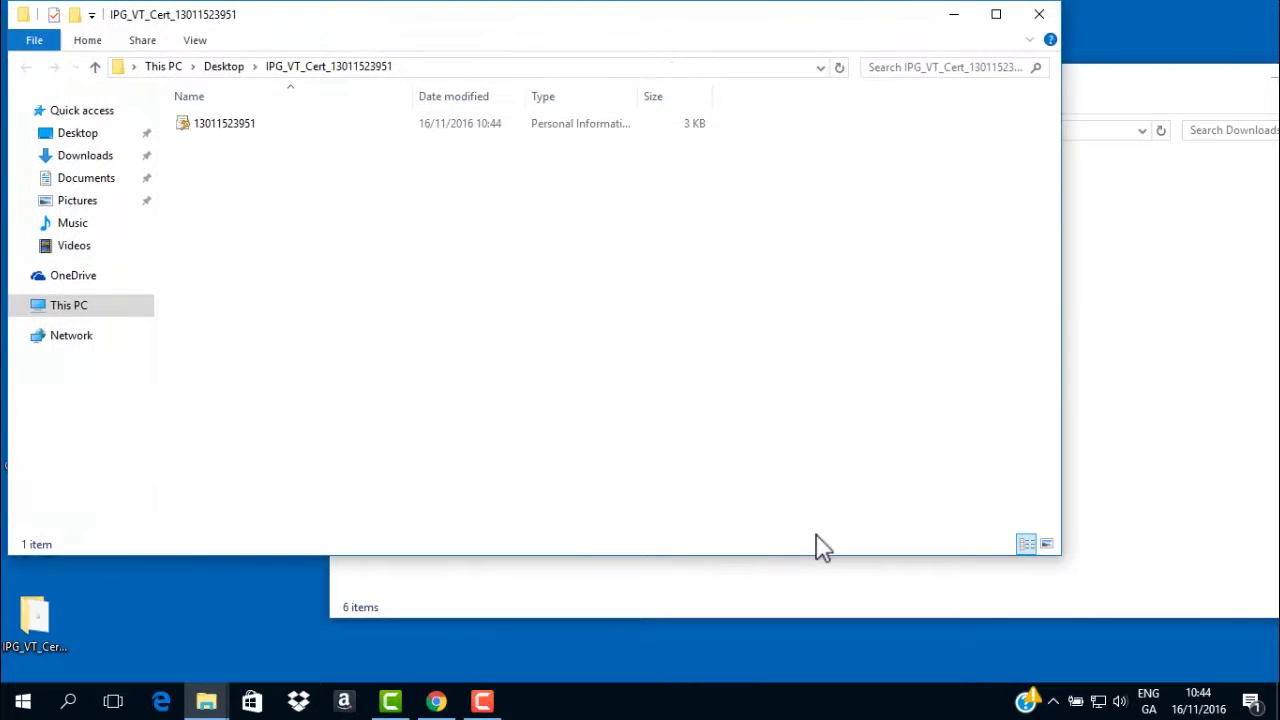
Move the extracted certificate file onto the desktop below the zip and close the open folder windows
drag(234, 129, 205, 642)
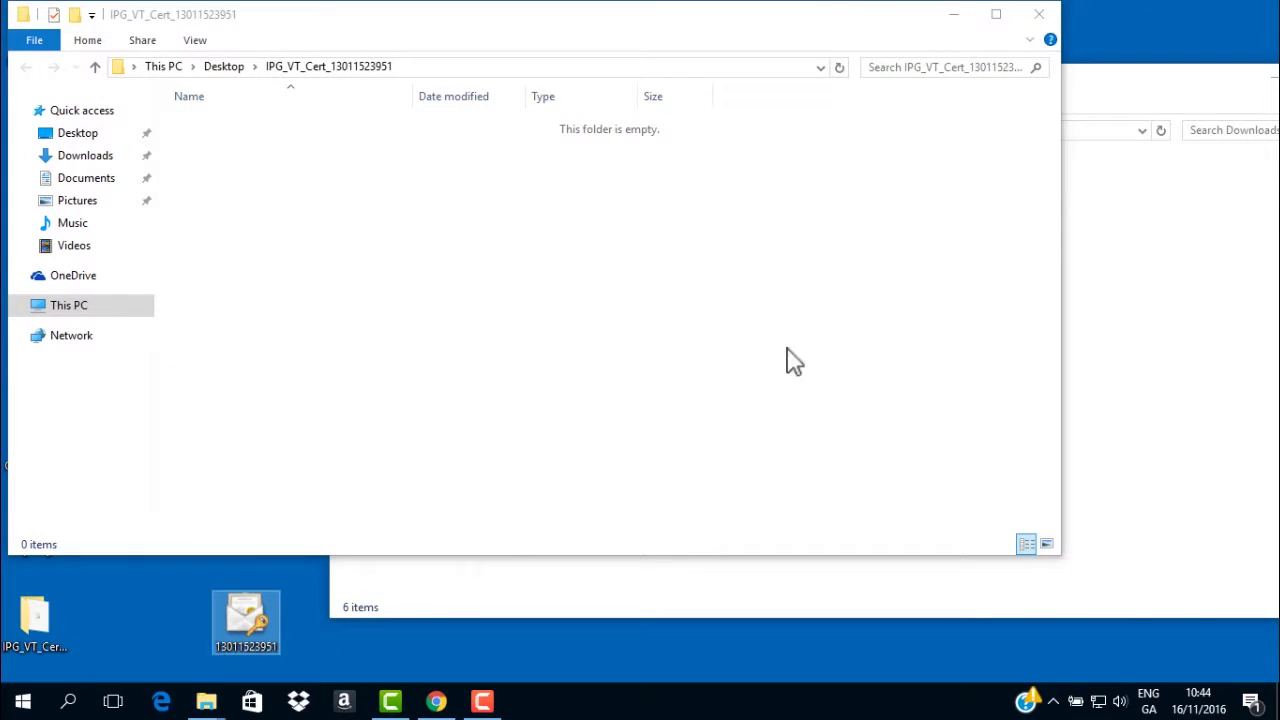
click(1039, 14)
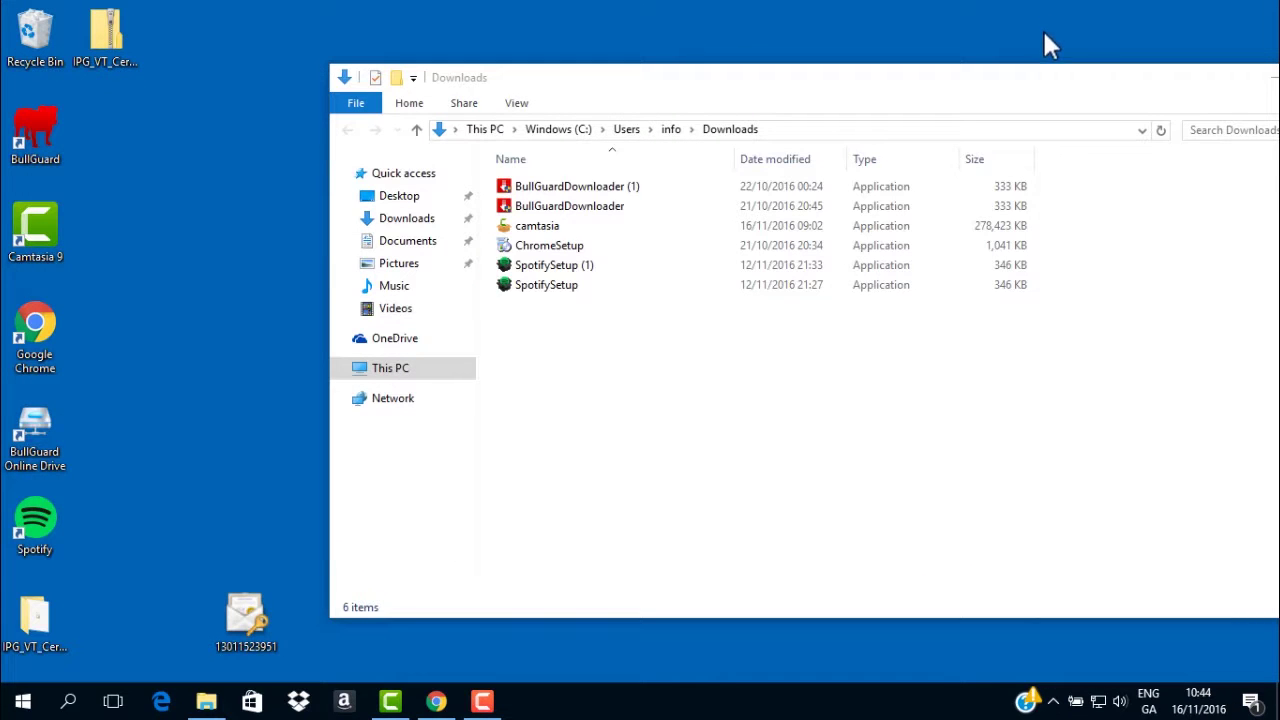
click(1252, 62)
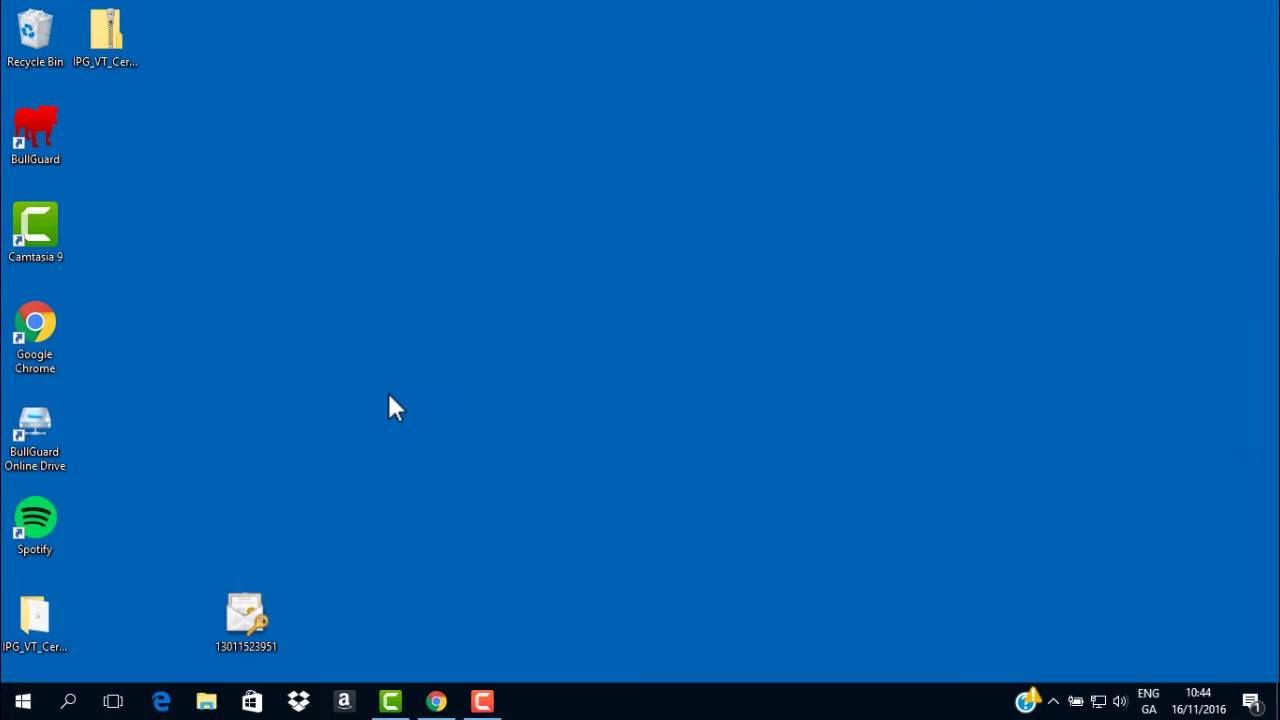
drag(235, 602, 91, 110)
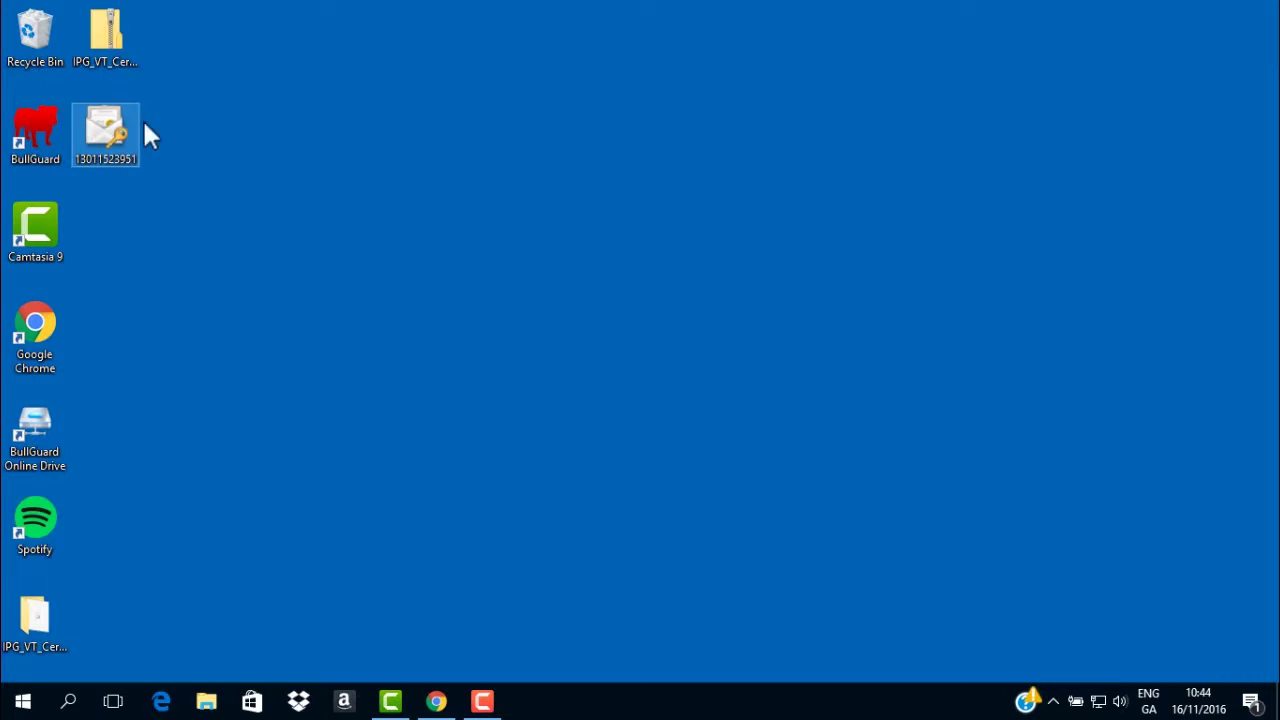
Return to Gmail in Chrome, open the "Authipay Access" email and copy the certificate password from the Virtual Terminal notes
click(449, 703)
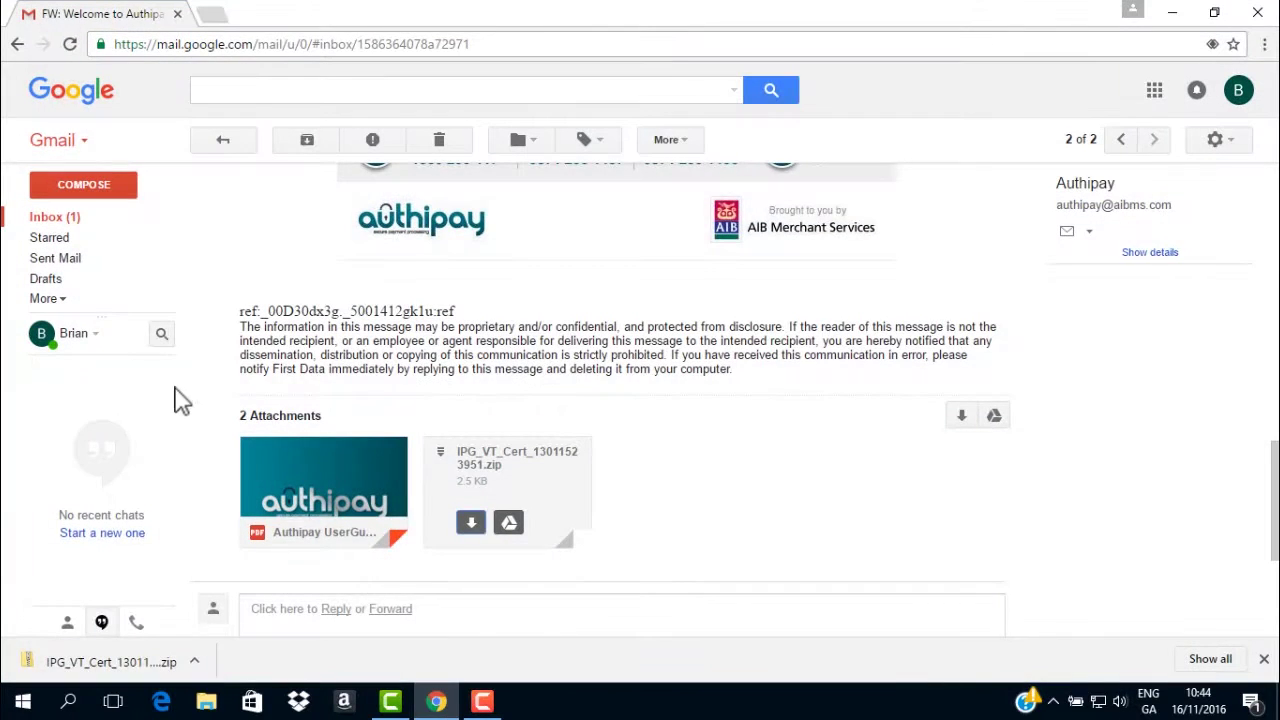
click(214, 146)
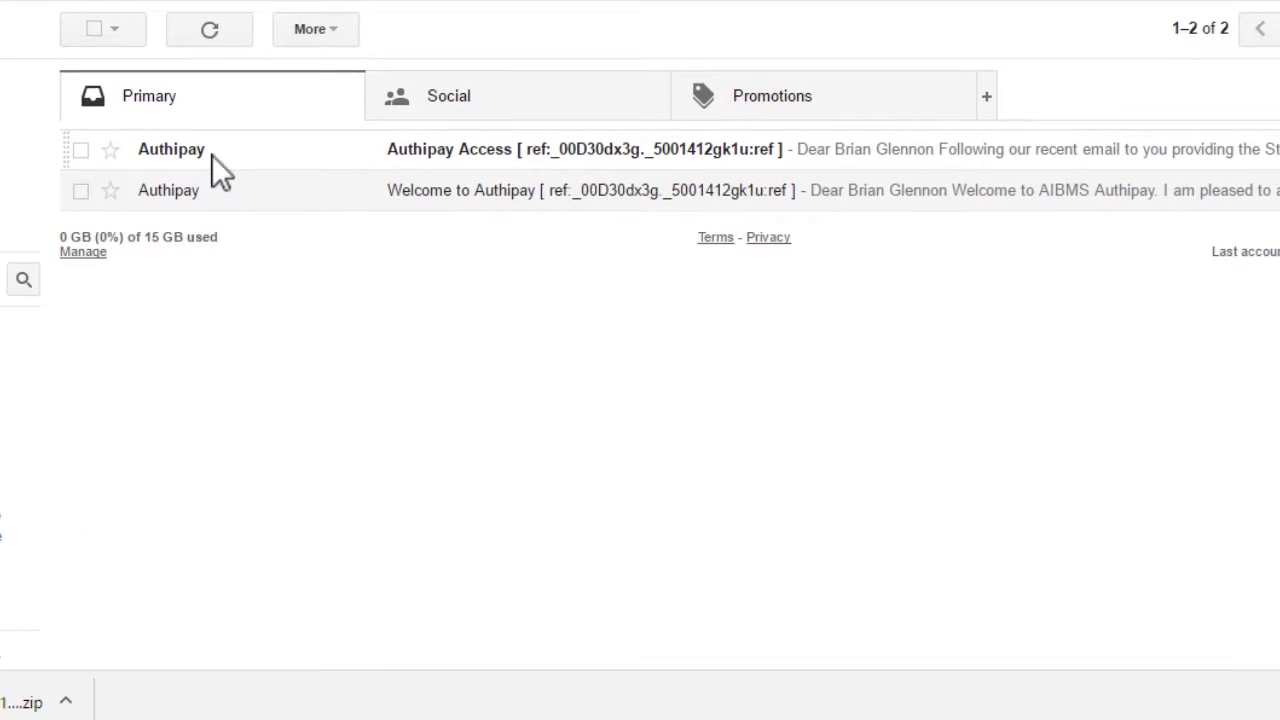
click(227, 153)
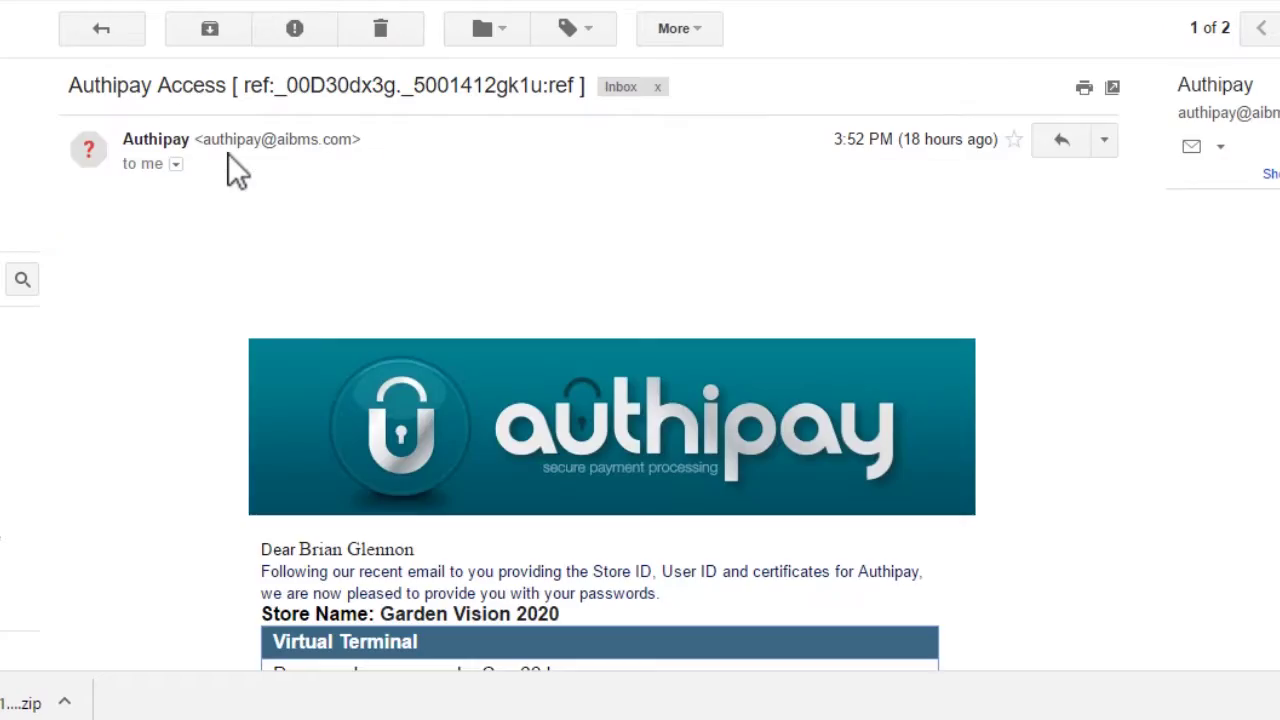
scroll(920, 437, down, 5)
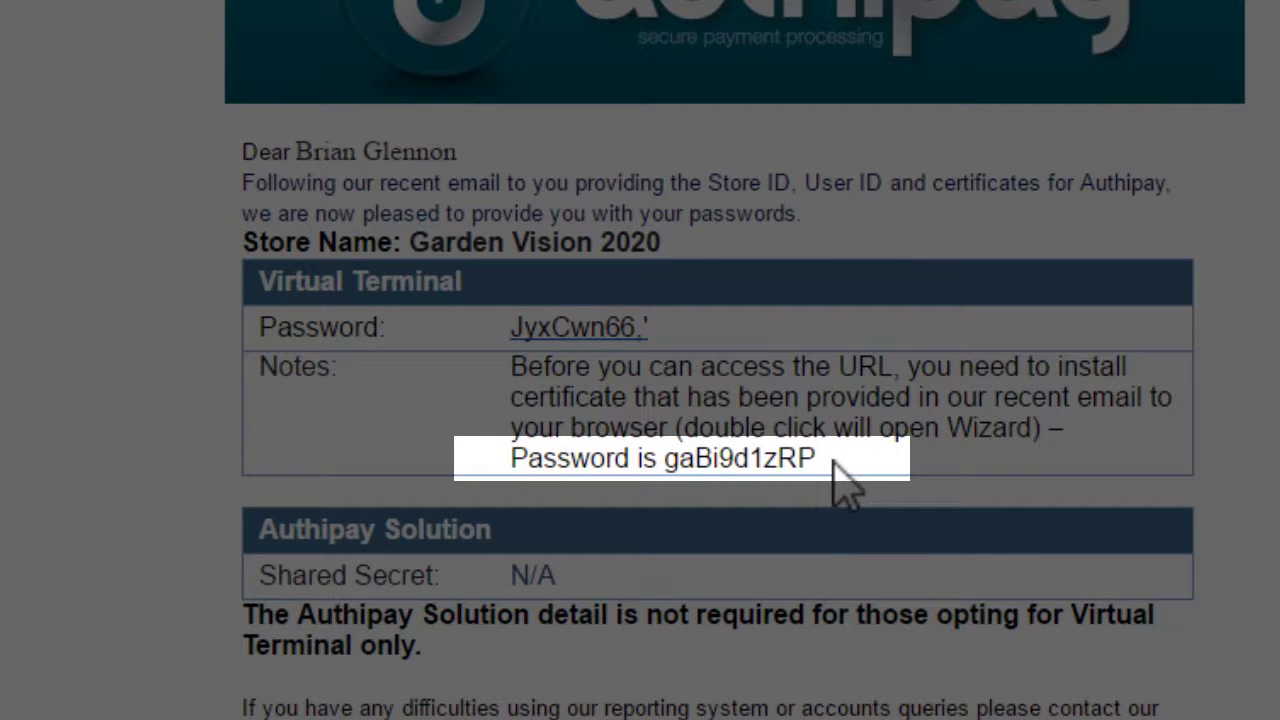
drag(833, 462, 676, 460)
key(ctrl+c)
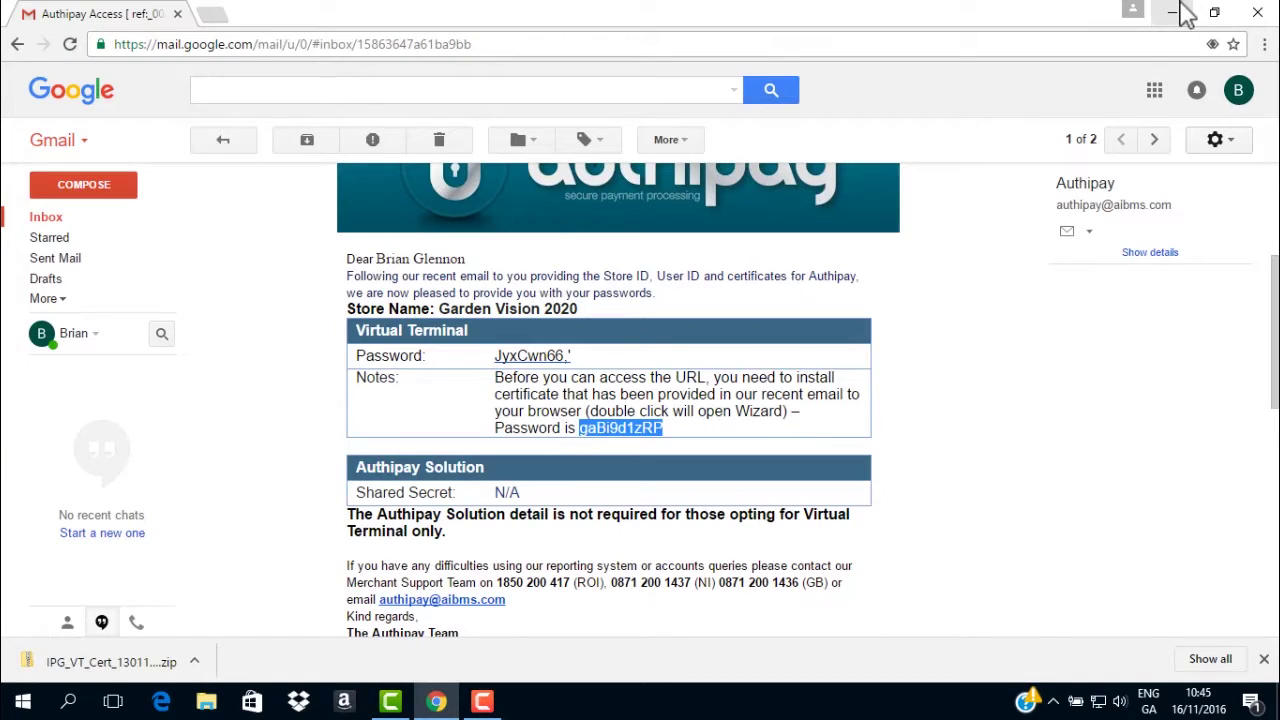
Start importing the desktop certificate file for the Current User, keeping the suggested file to import
click(1178, 12)
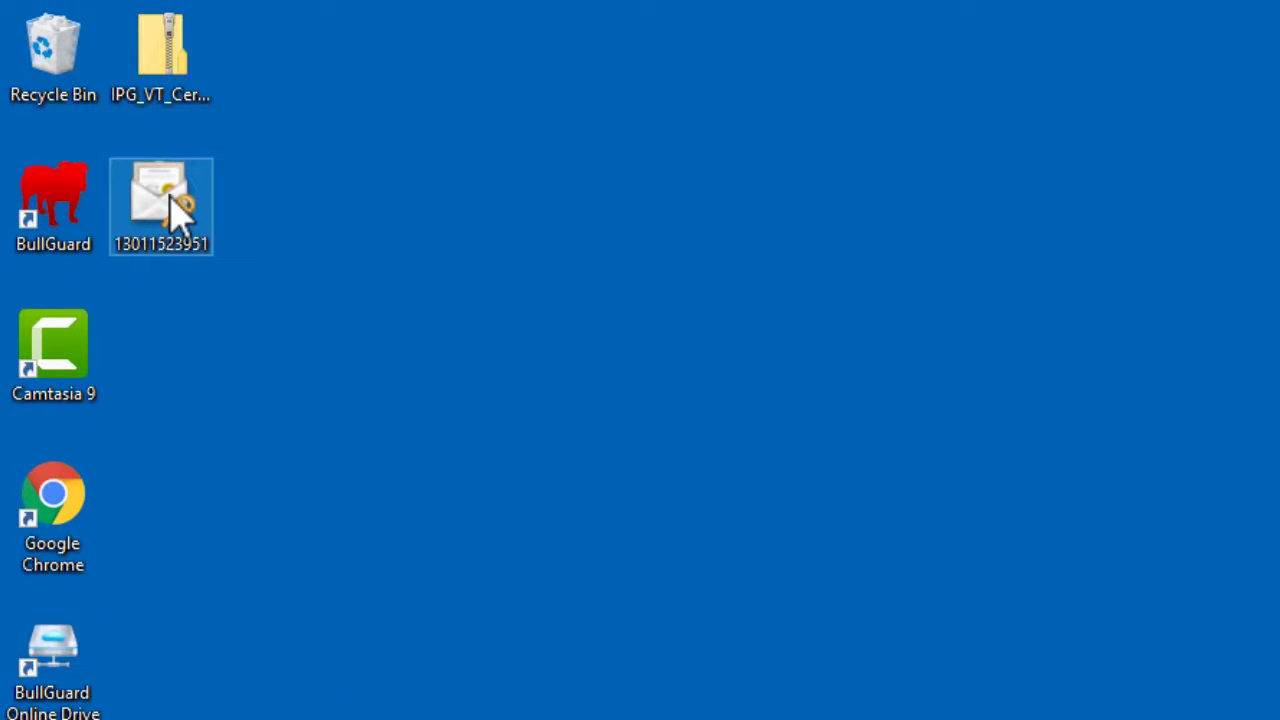
double_click(172, 205)
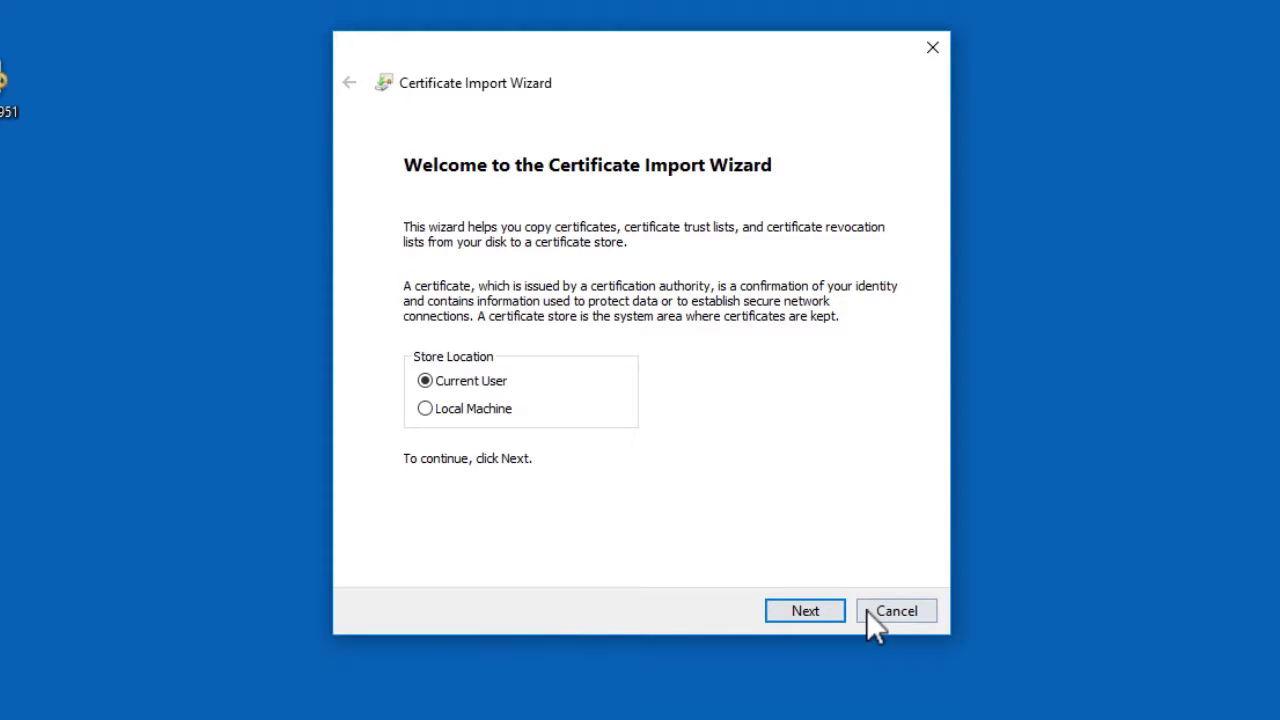
click(833, 610)
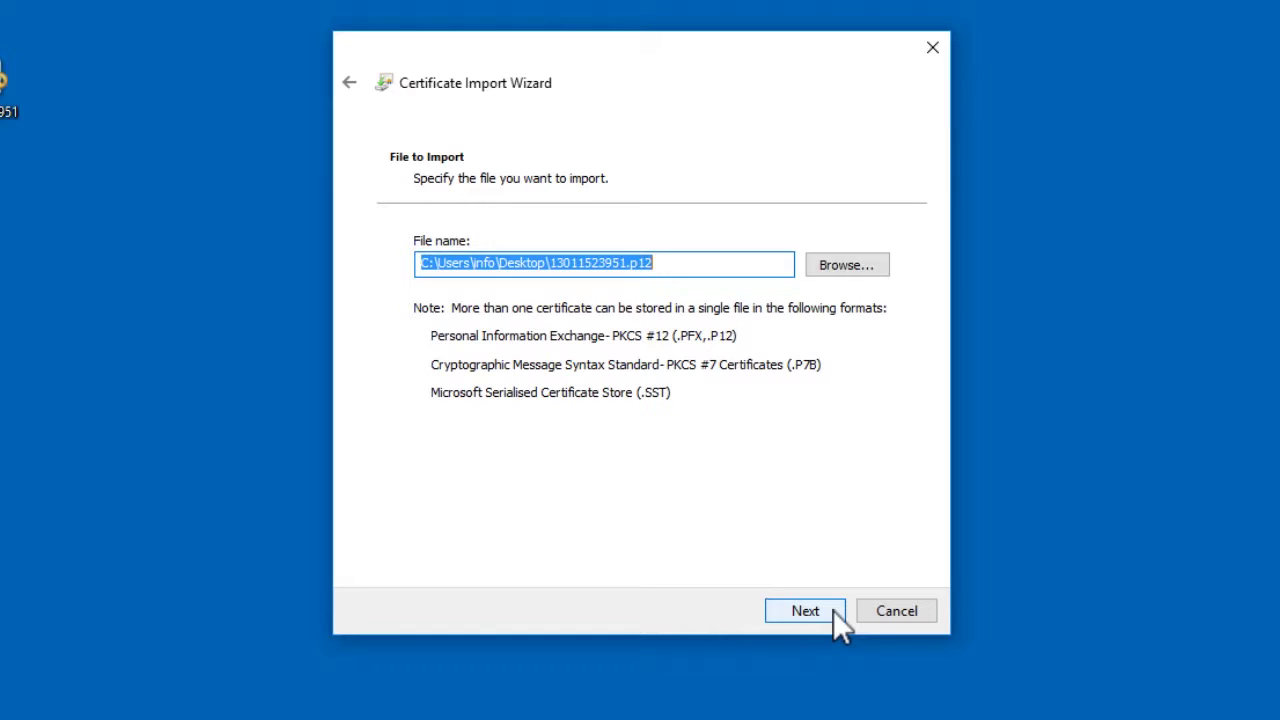
click(833, 610)
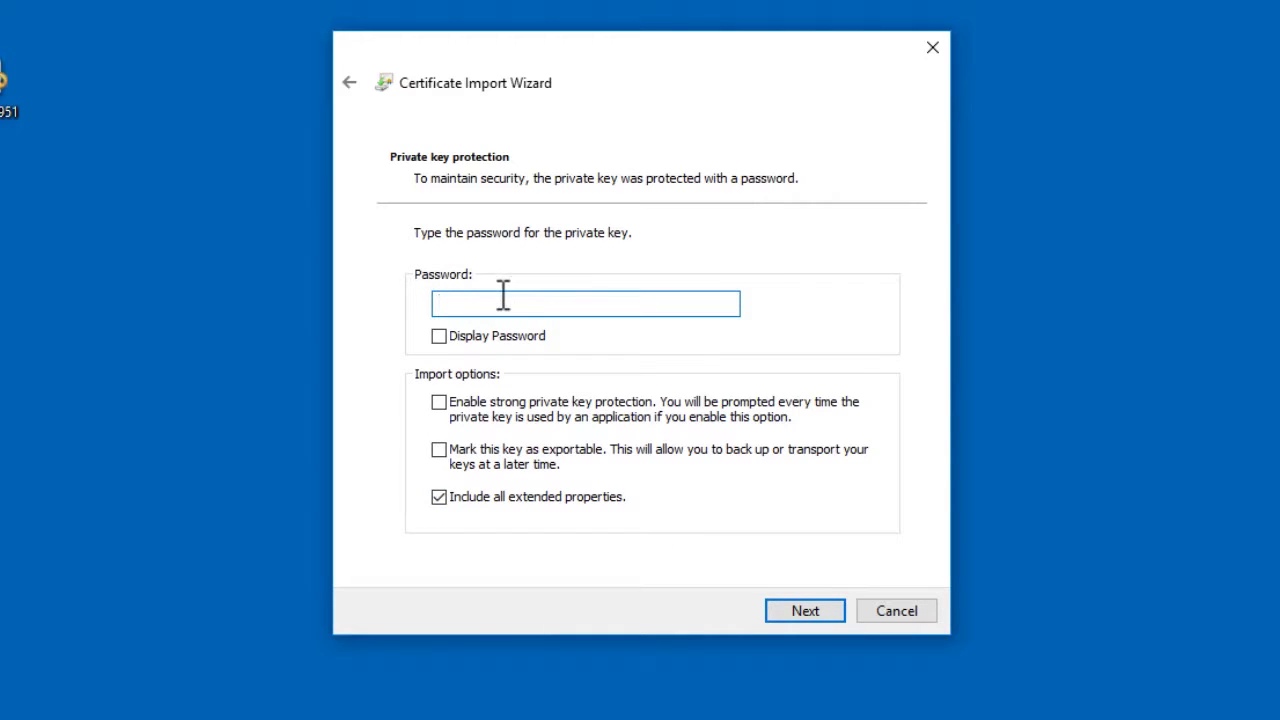
Turn on Display Password and paste the copied certificate password as the private key password
click(441, 337)
click(471, 300)
key(ctrl+v)
click(800, 609)
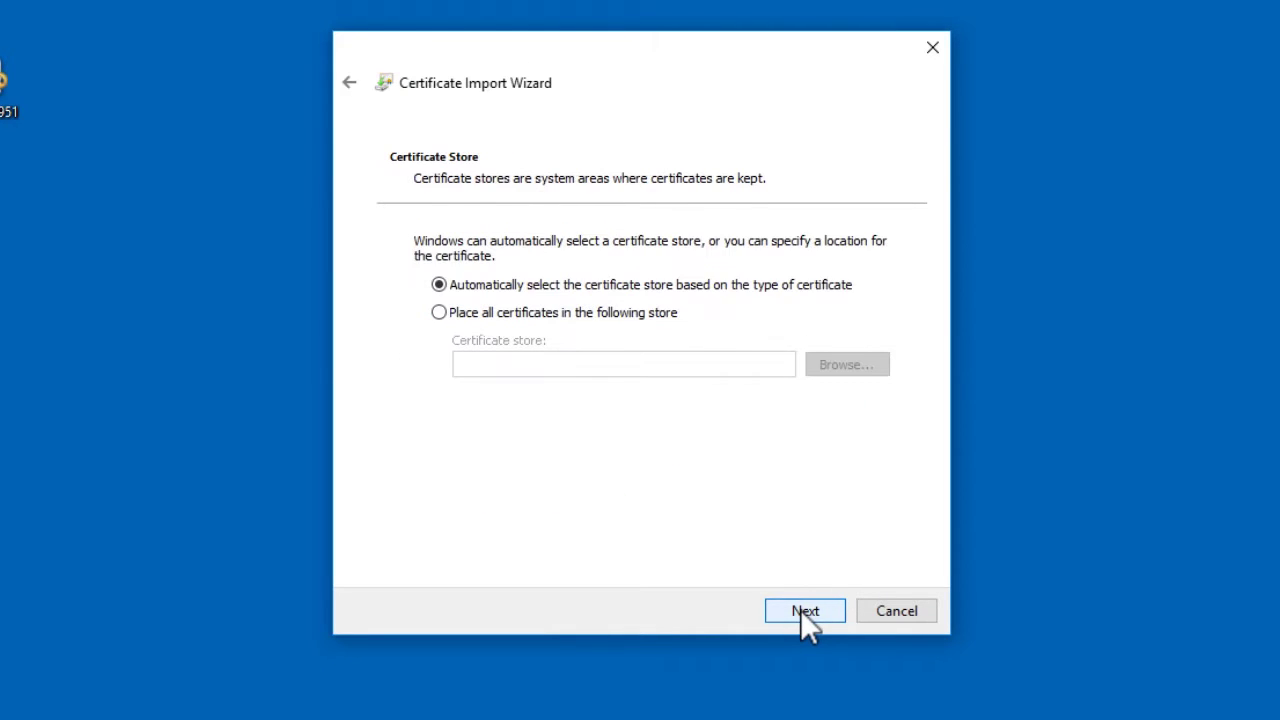
Complete the certificate import with the certificate store selected automatically by certificate type
click(803, 611)
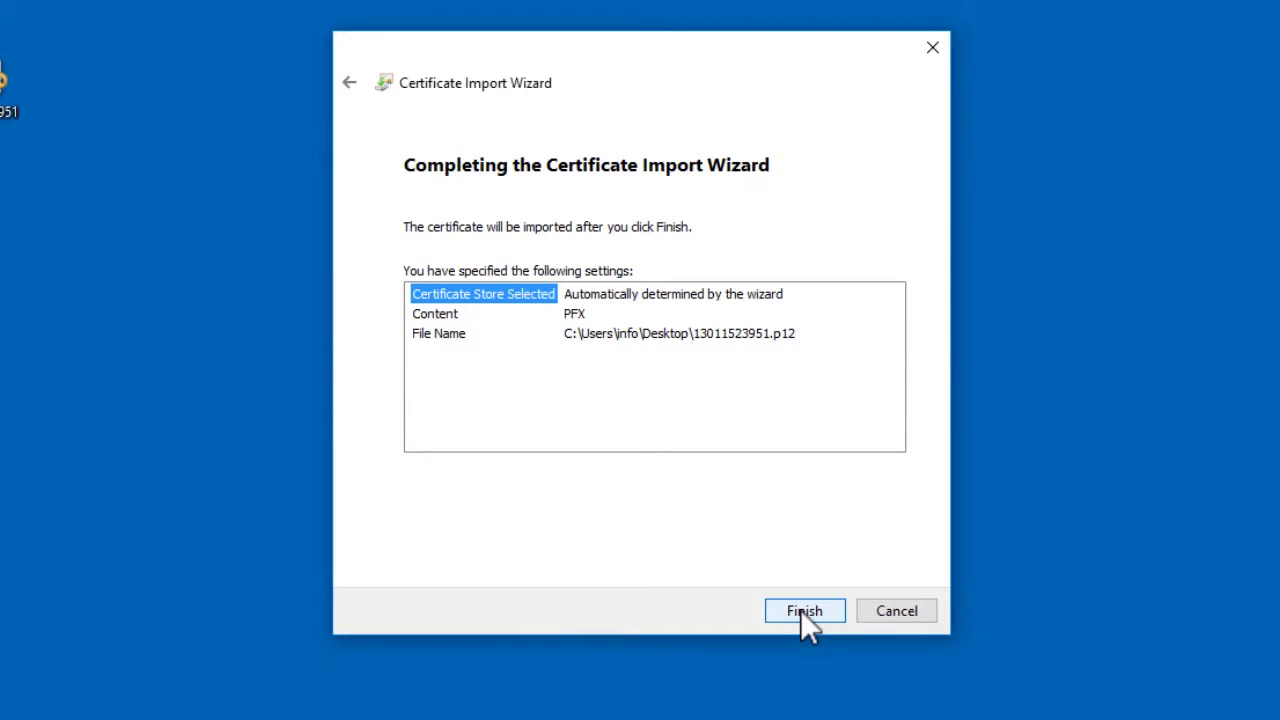
click(803, 611)
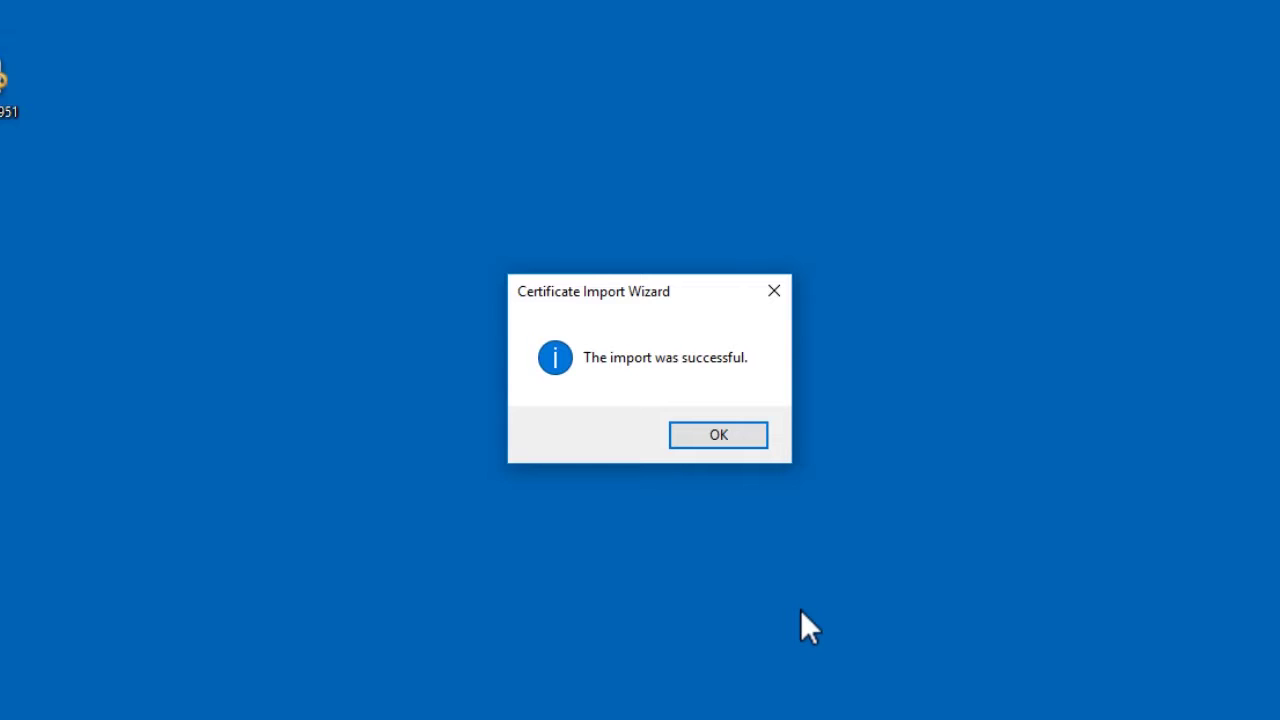
click(735, 440)
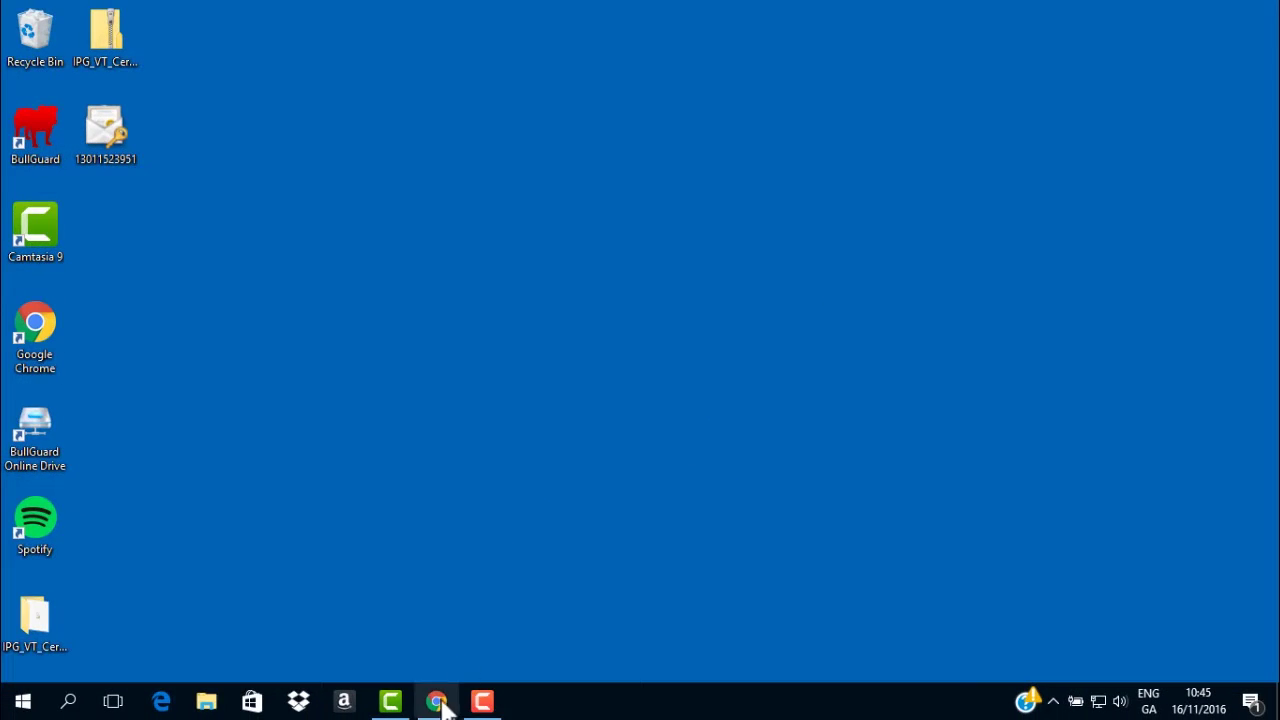
Switch back to Gmail in Chrome and open the Virtual Terminal login page from the "FW: Welcome to Authipay" email
click(482, 701)
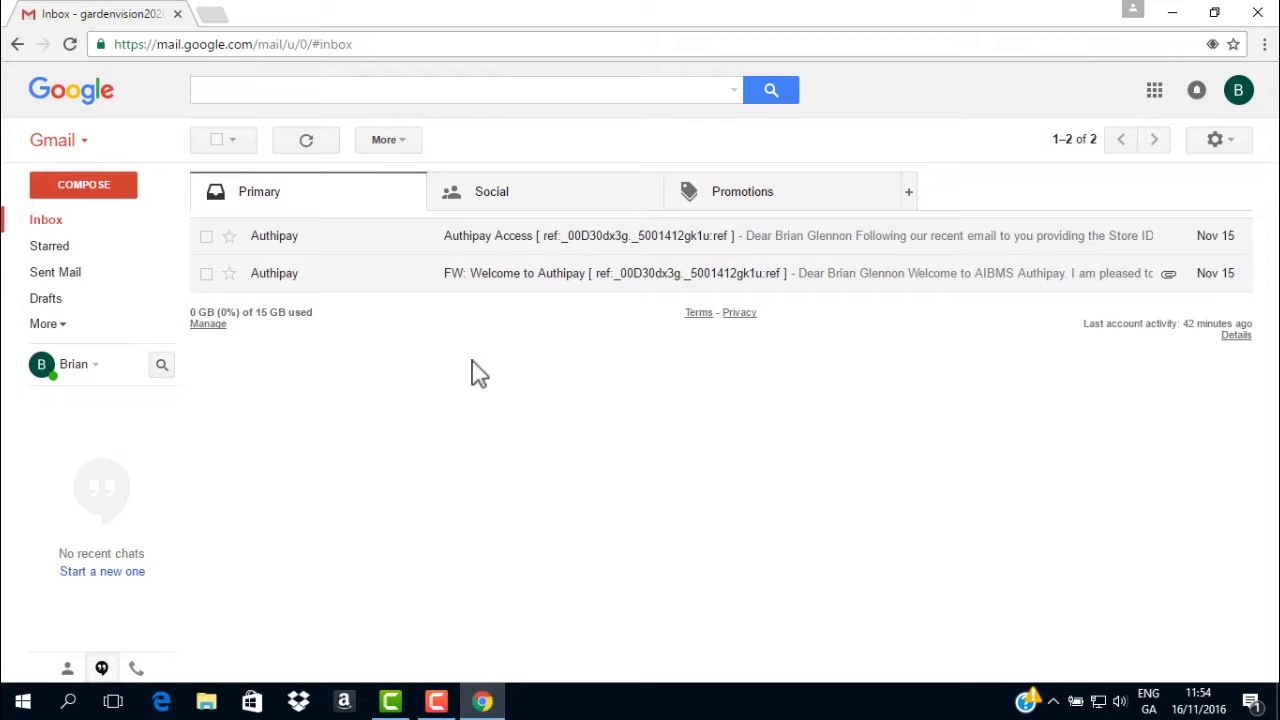
click(508, 283)
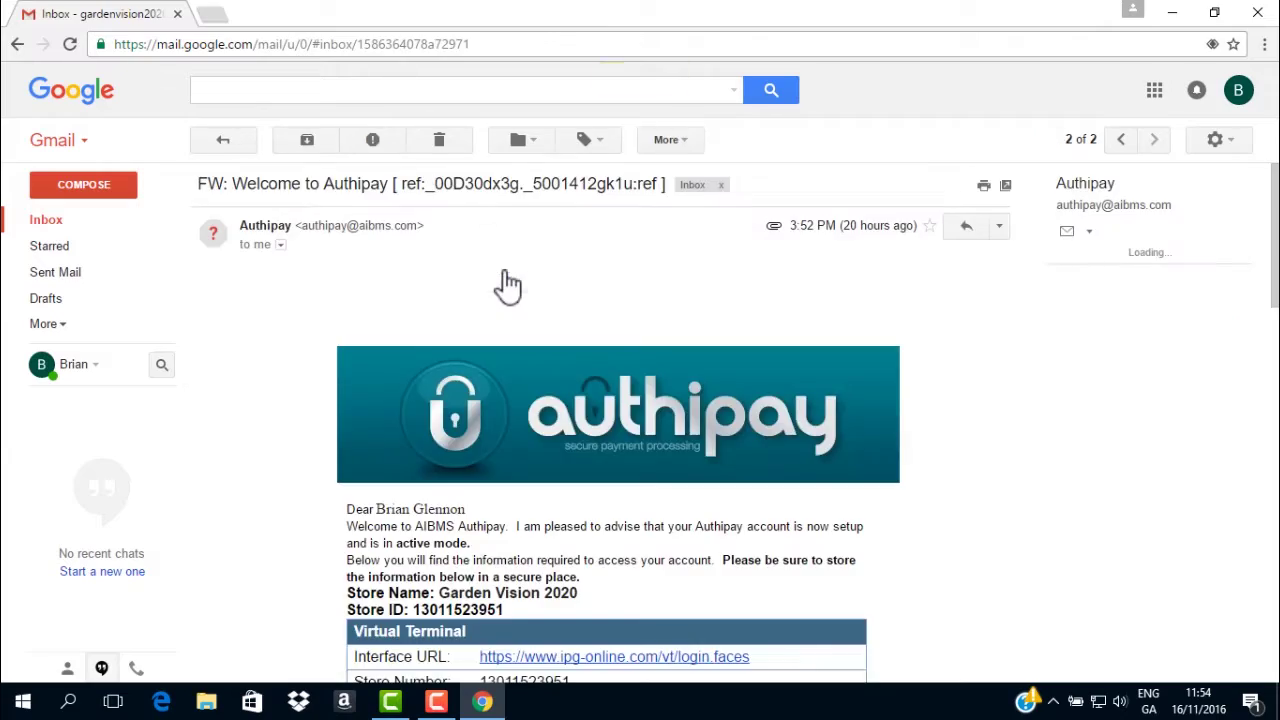
scroll(500, 286, down, 5)
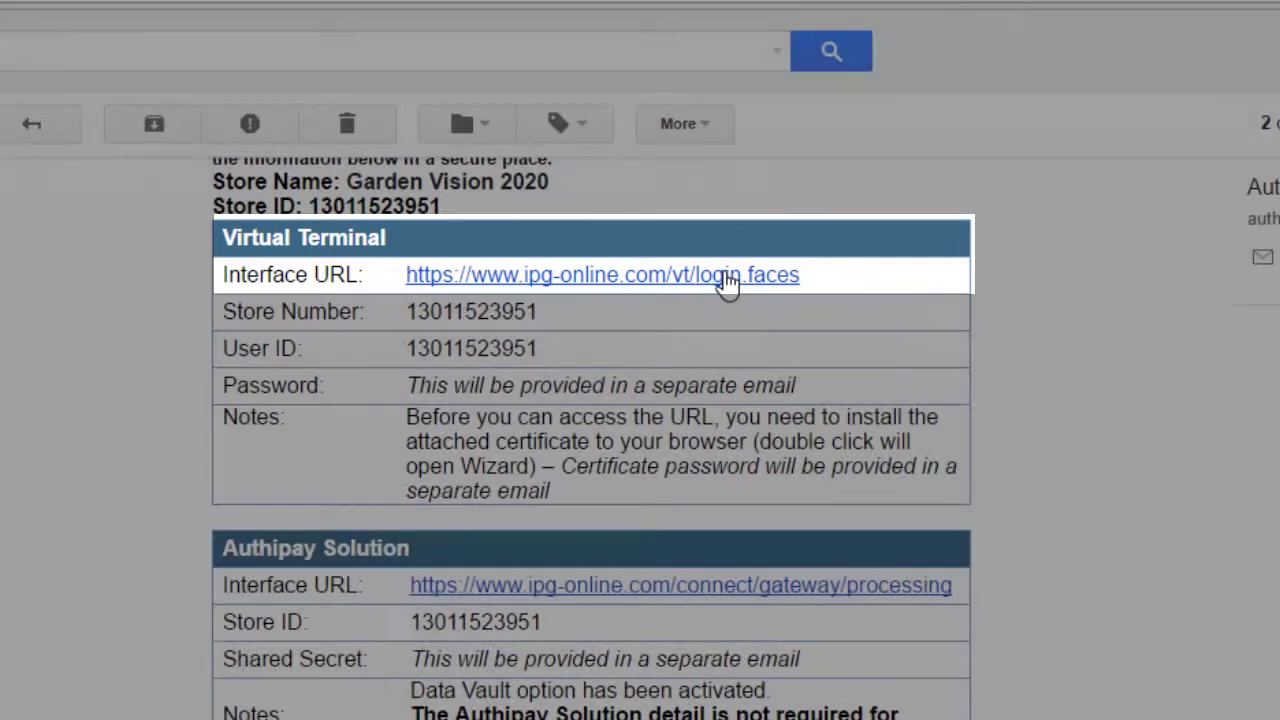
click(726, 276)
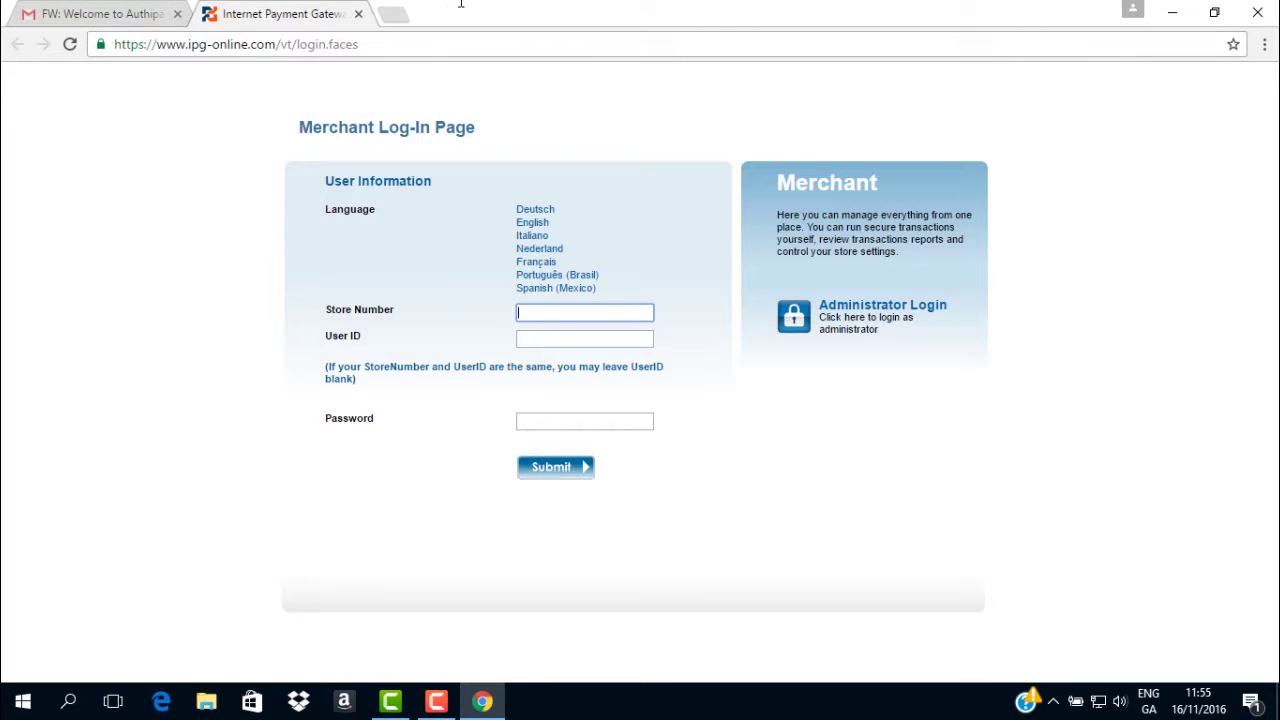
Copy the Virtual Terminal store number from the "FW: Welcome to Authipay" email into the merchant login page's Store Number field
click(86, 10)
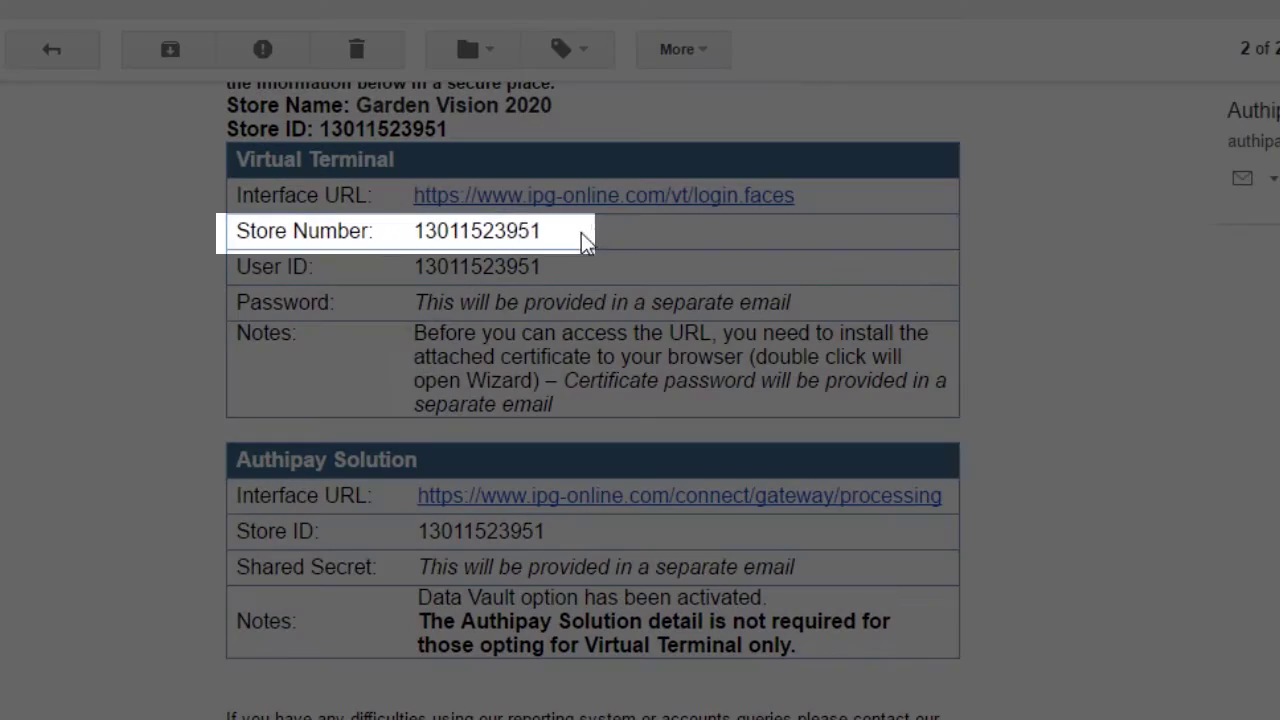
drag(598, 272, 499, 261)
drag(440, 220, 419, 220)
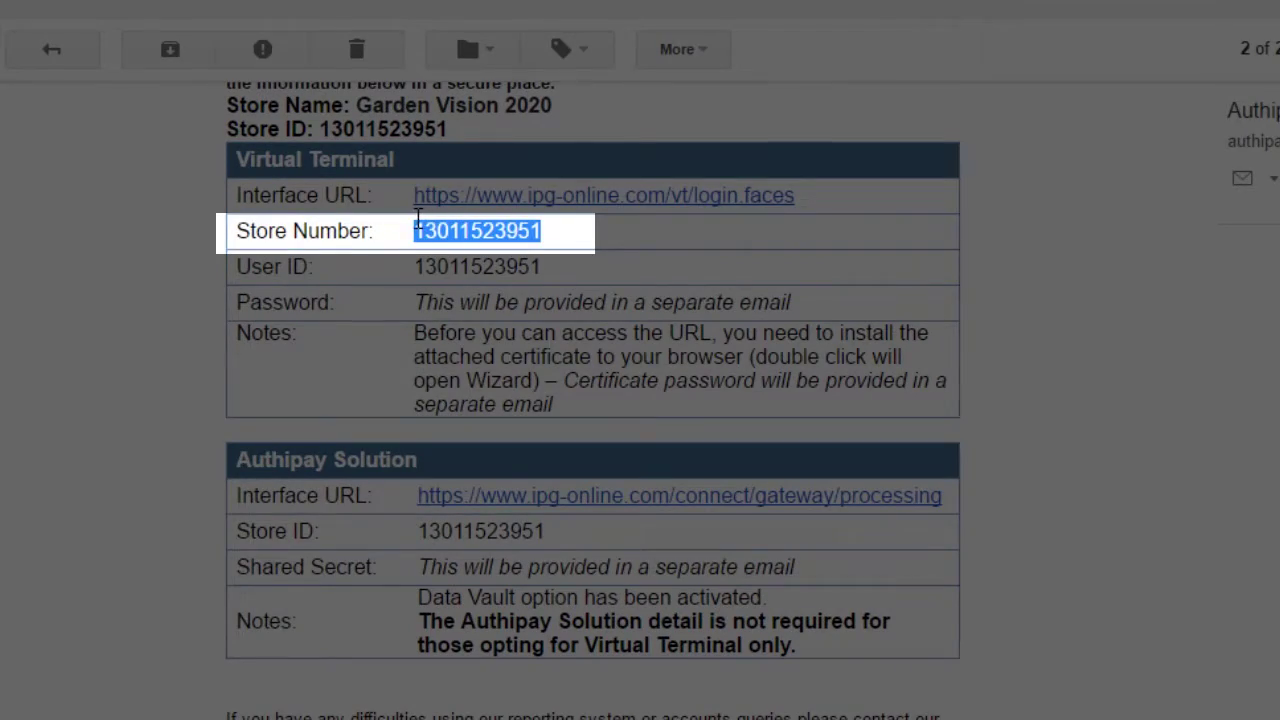
key(ctrl+c)
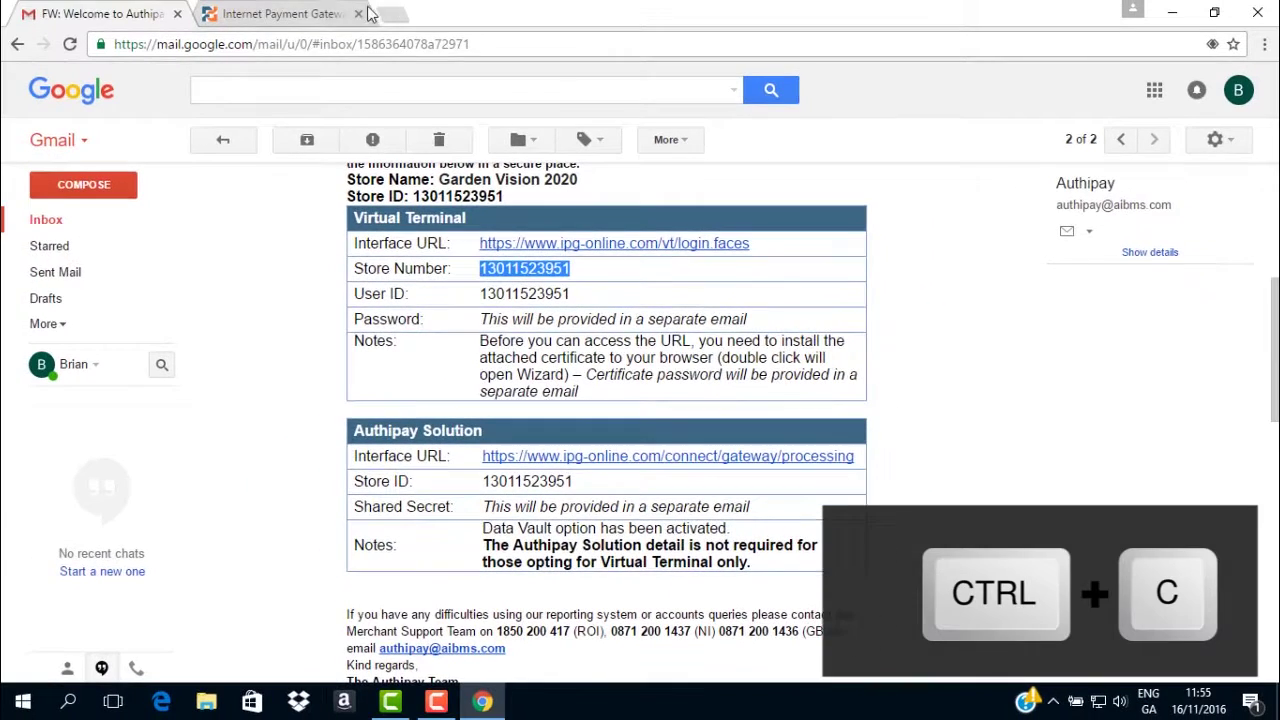
click(305, 14)
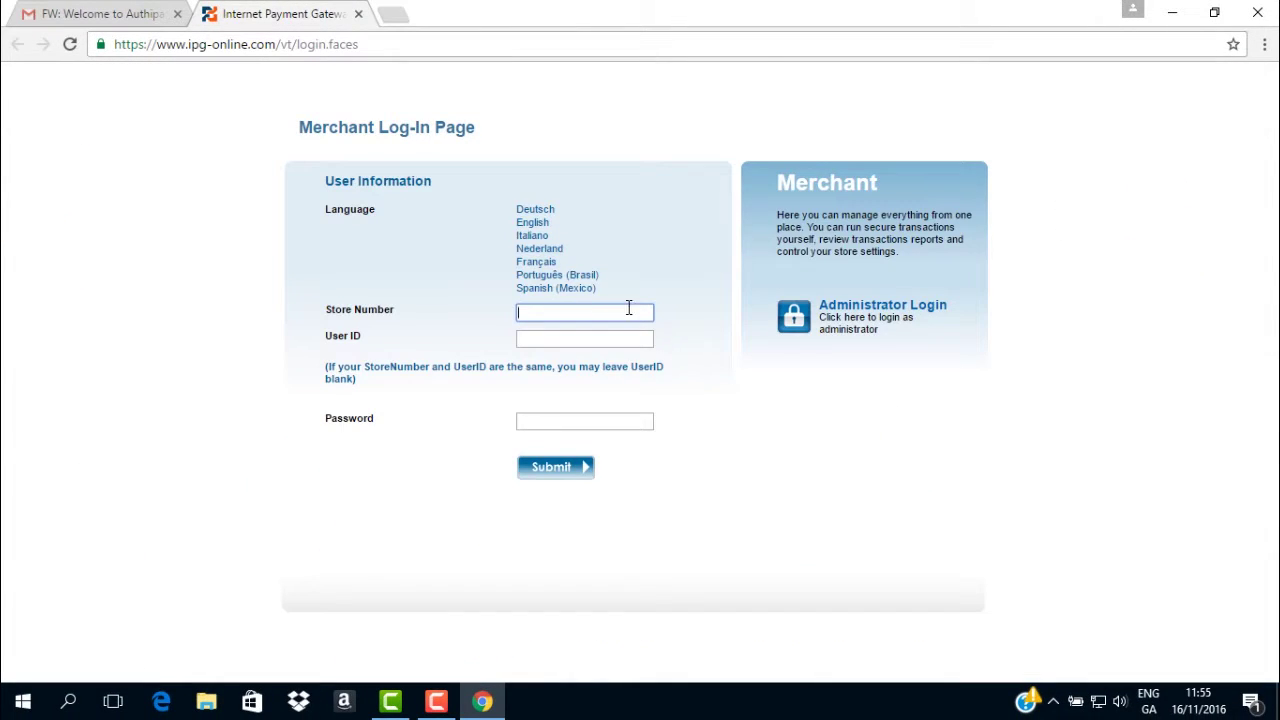
key(ctrl+v)
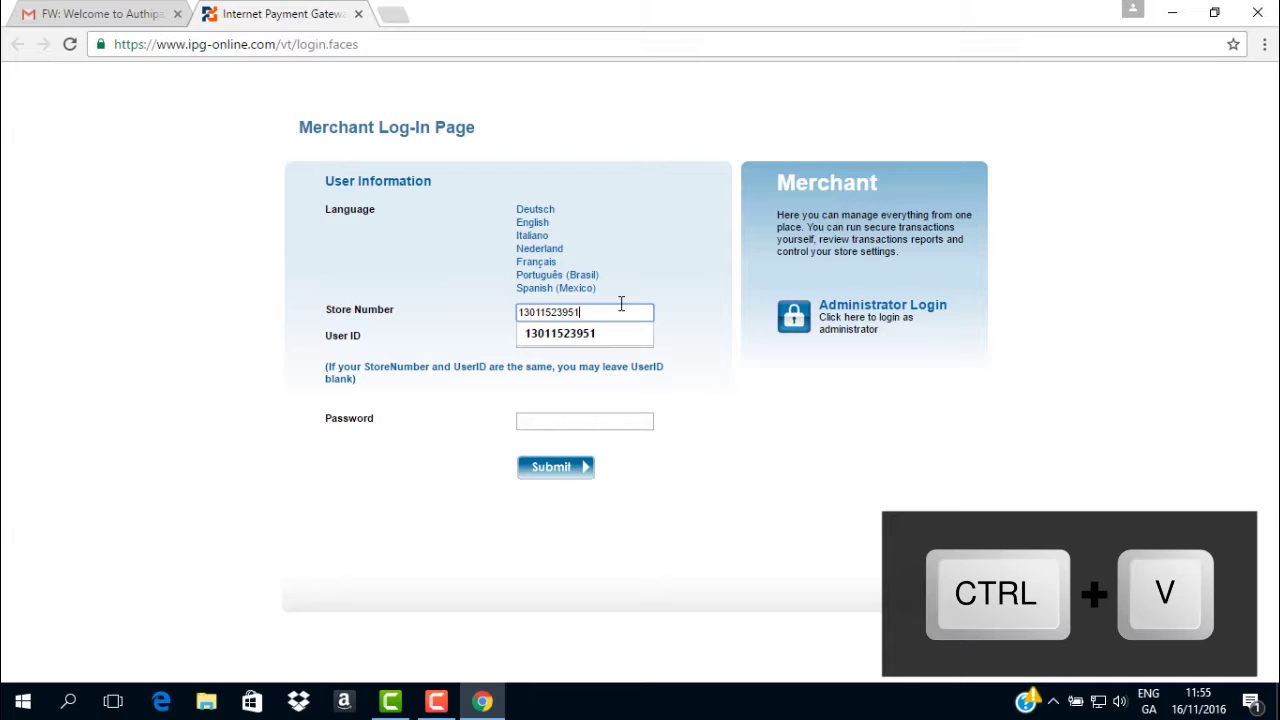
Copy the Virtual Terminal user ID from the welcome email into the login page's User ID field and remove the leading spaces
click(90, 10)
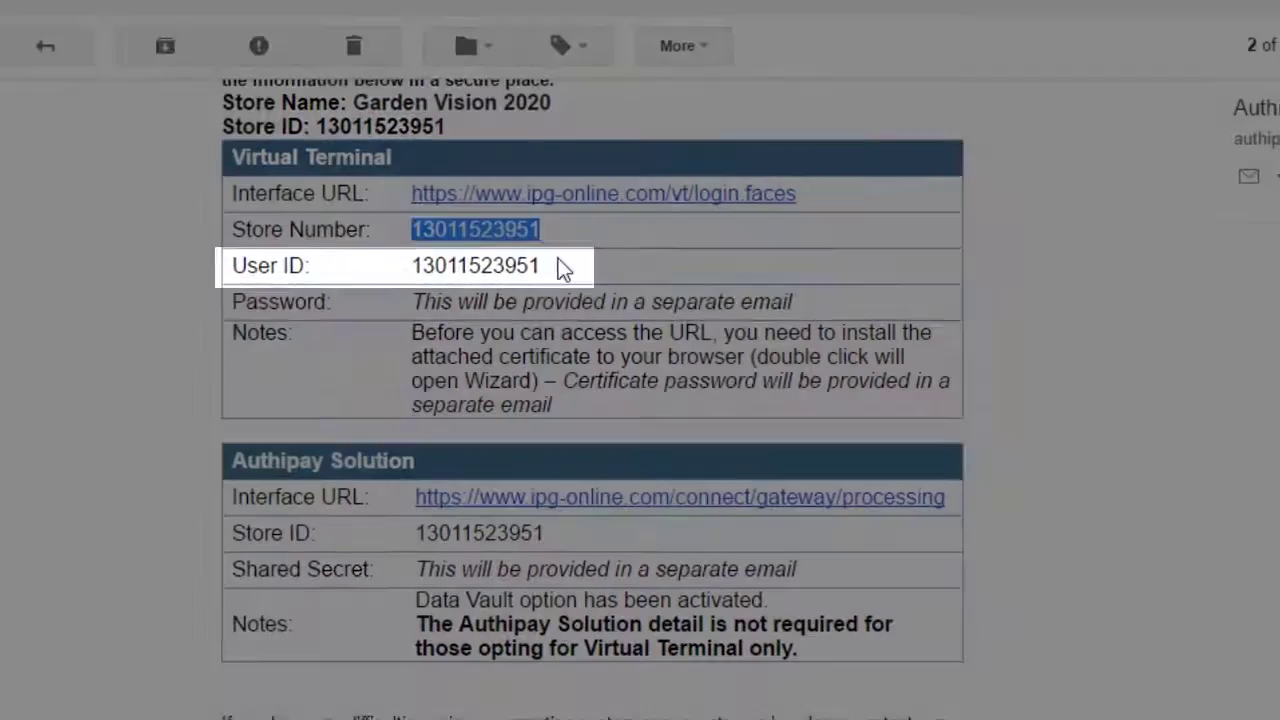
drag(571, 293, 463, 283)
key(ctrl+c)
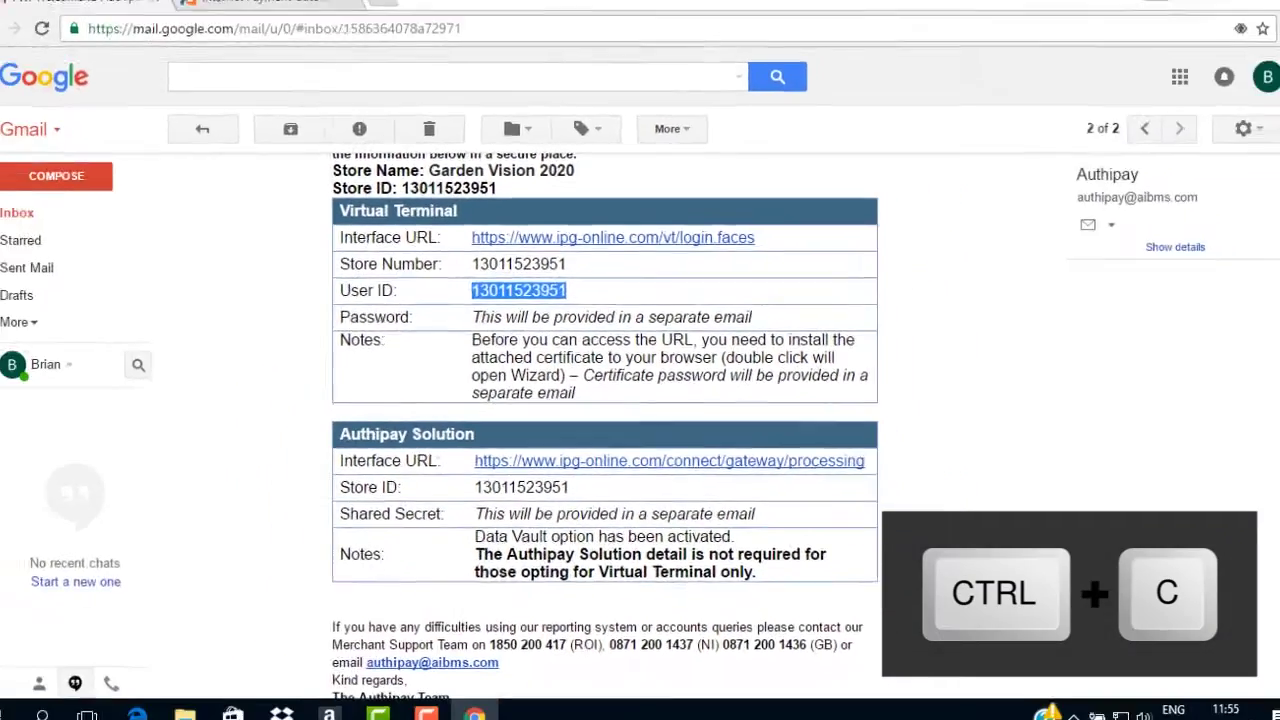
click(267, 2)
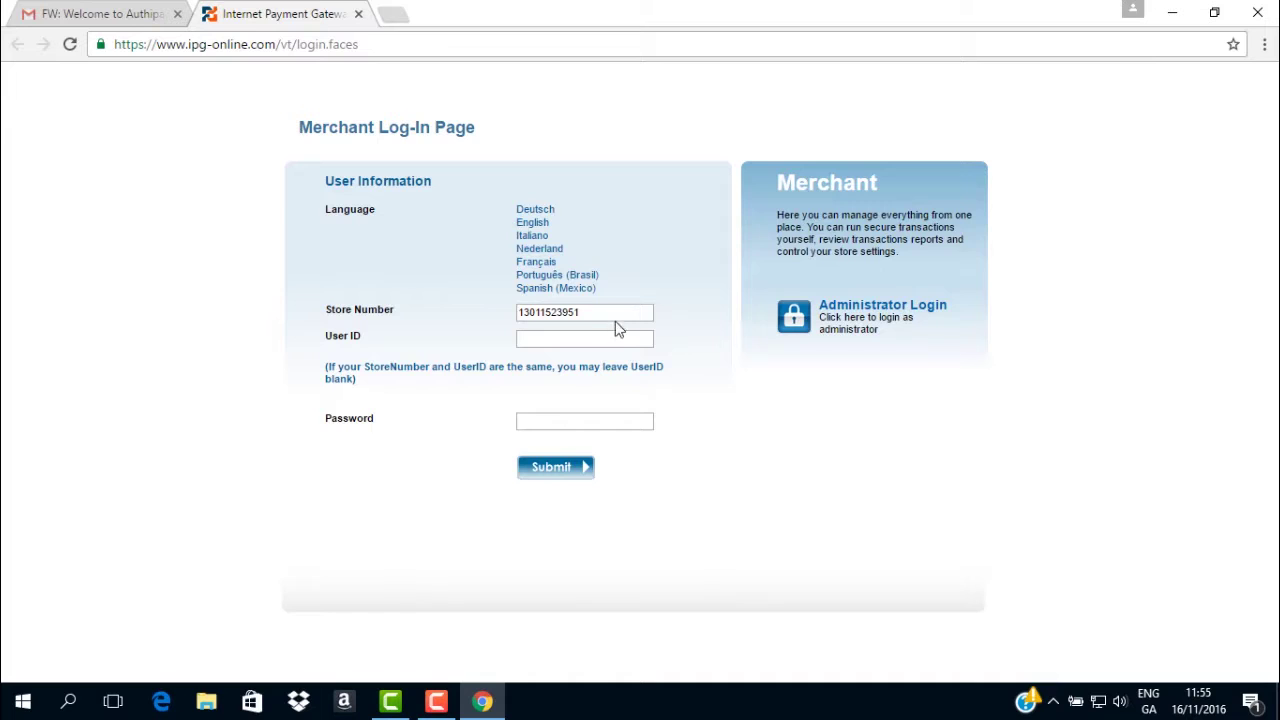
click(602, 330)
key(ctrl+v)
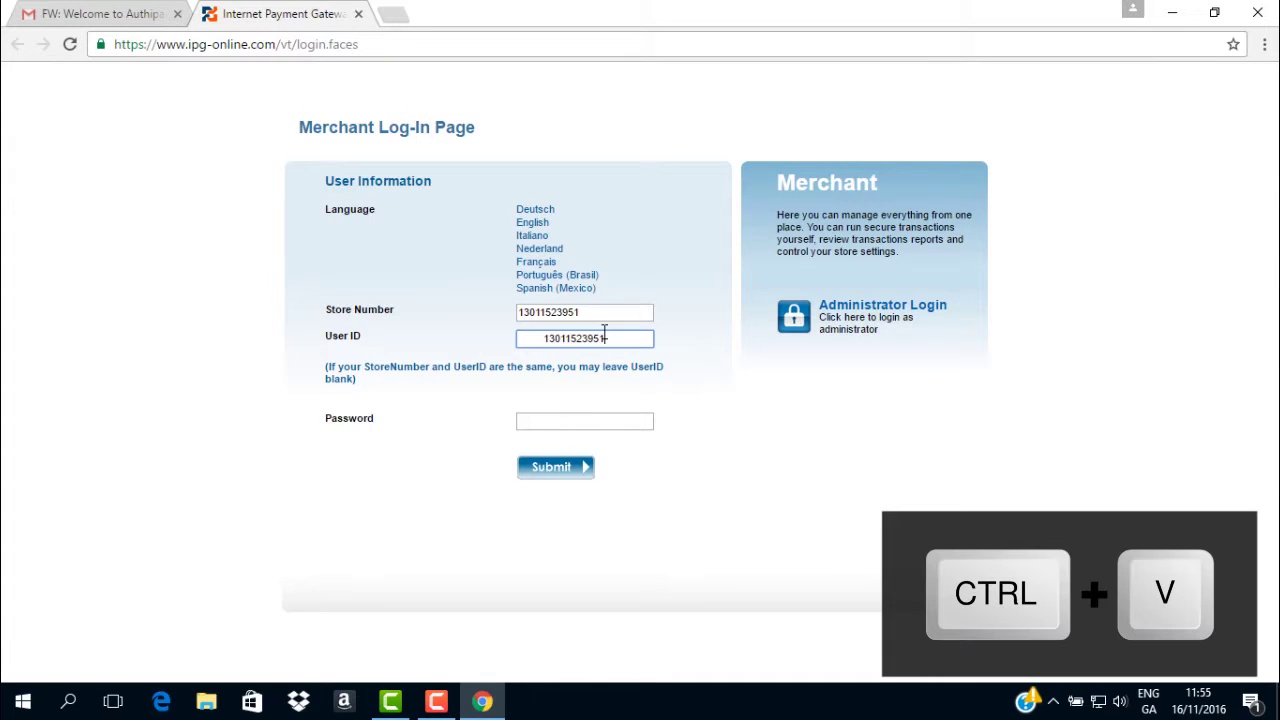
drag(543, 338, 476, 348)
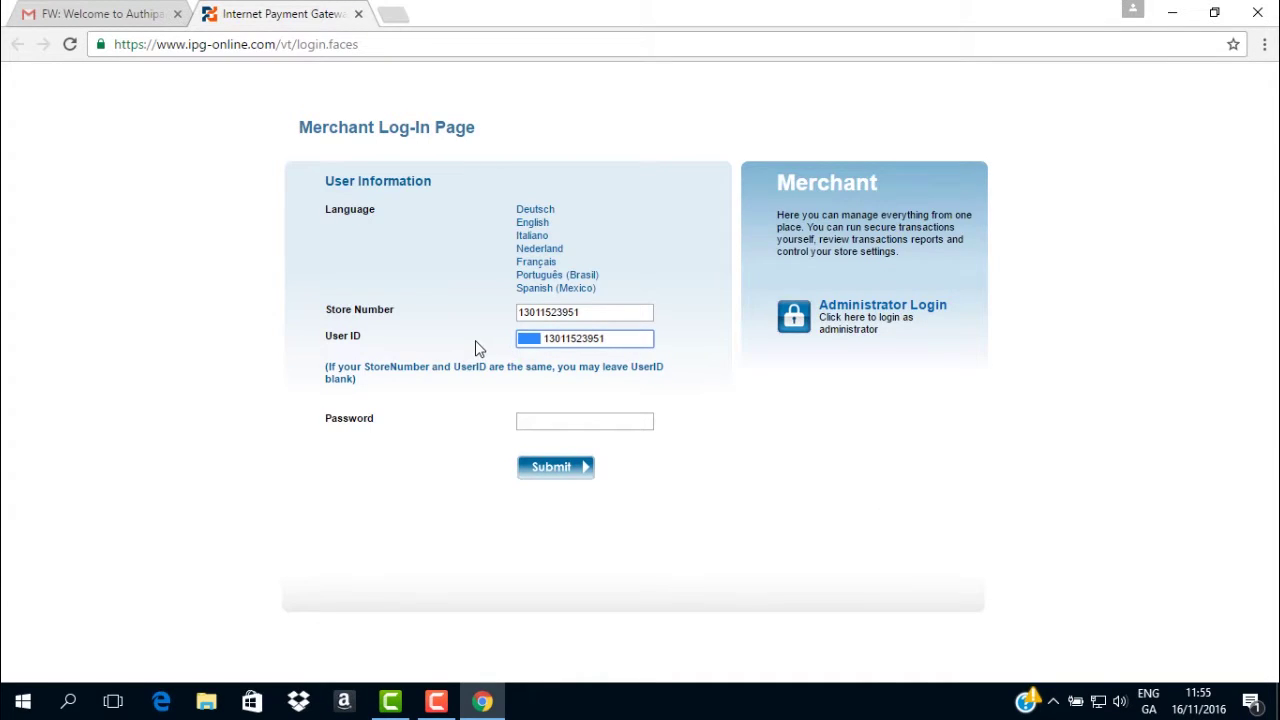
key(BackSpace)
click(459, 441)
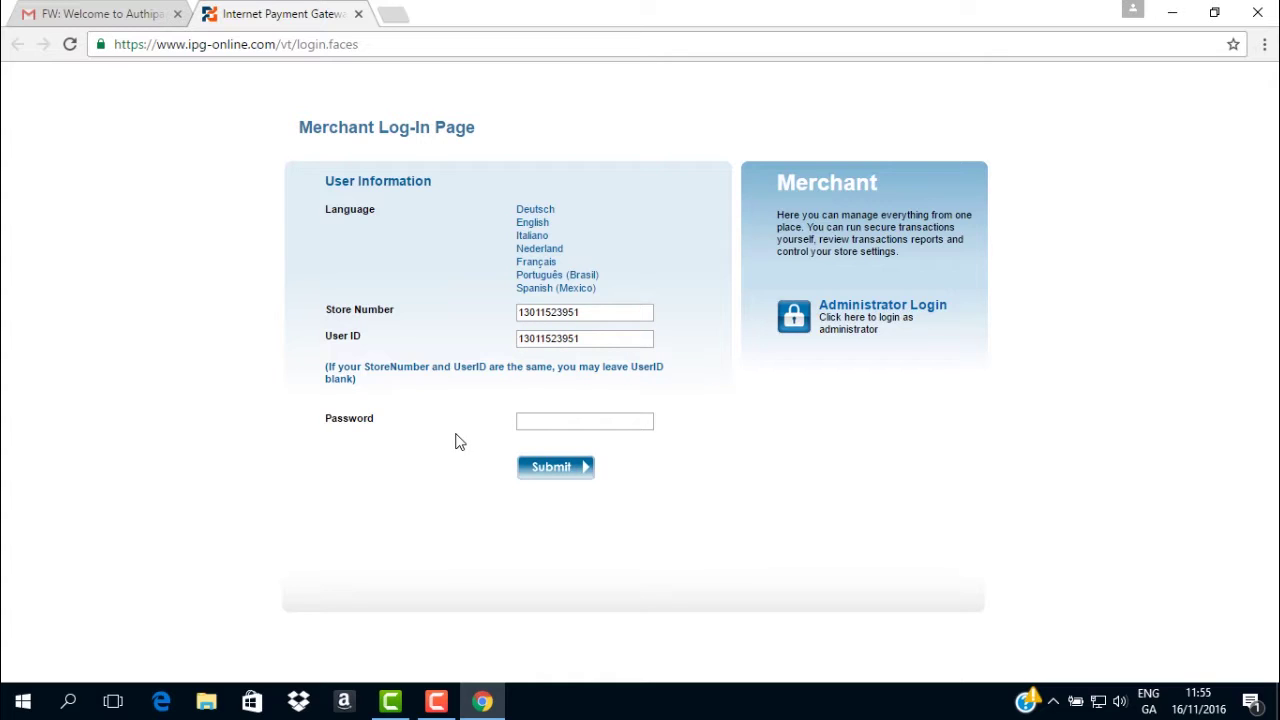
Open the "Authipay Access" email from the Gmail inbox and copy the Virtual Terminal password
click(145, 20)
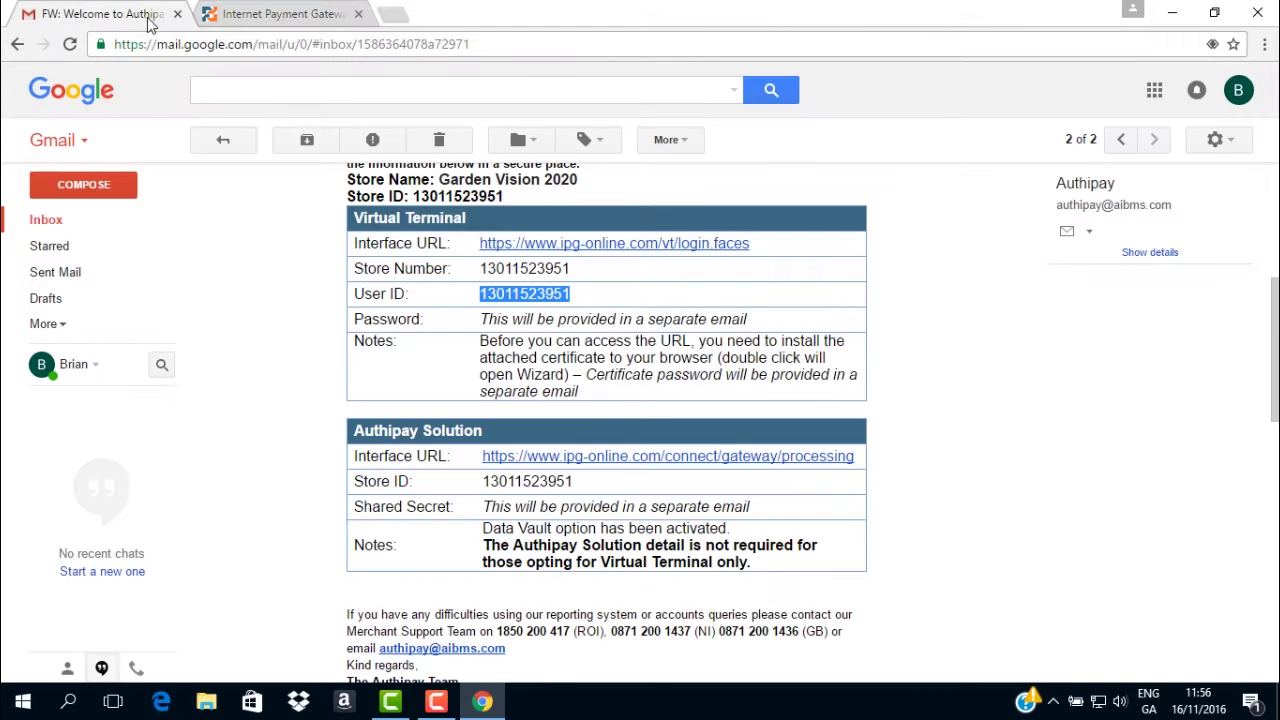
click(221, 140)
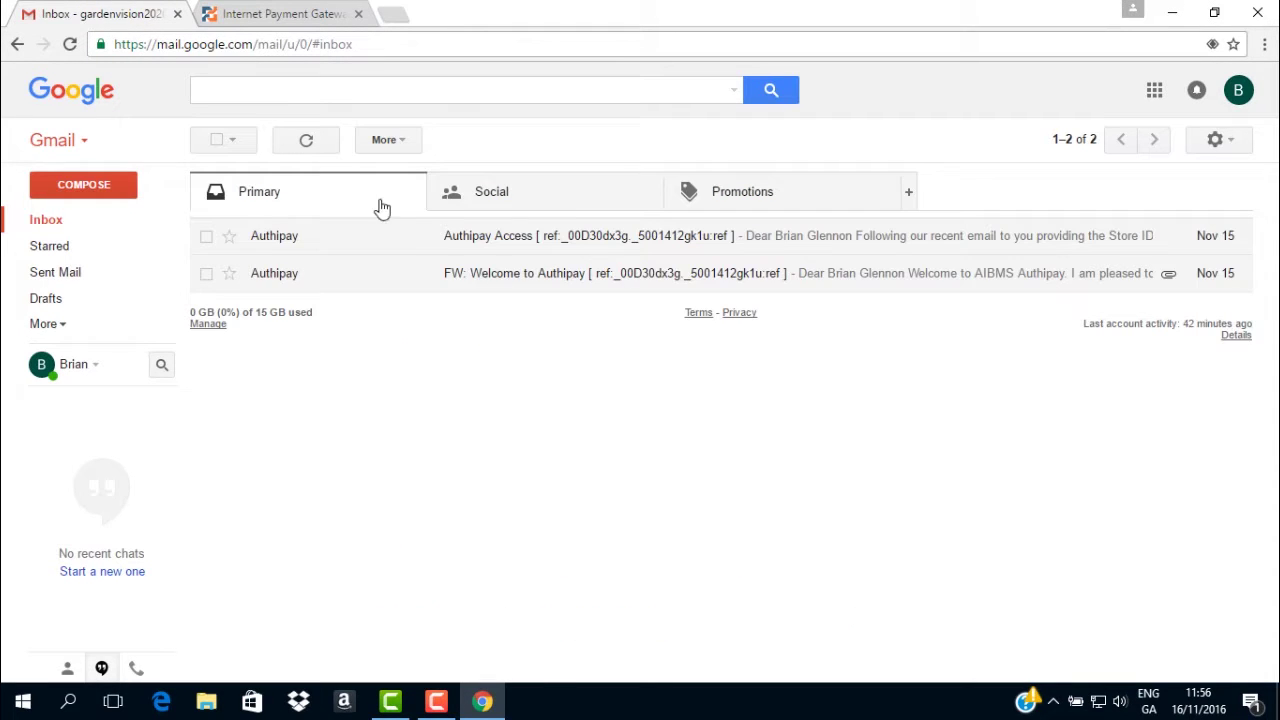
click(410, 245)
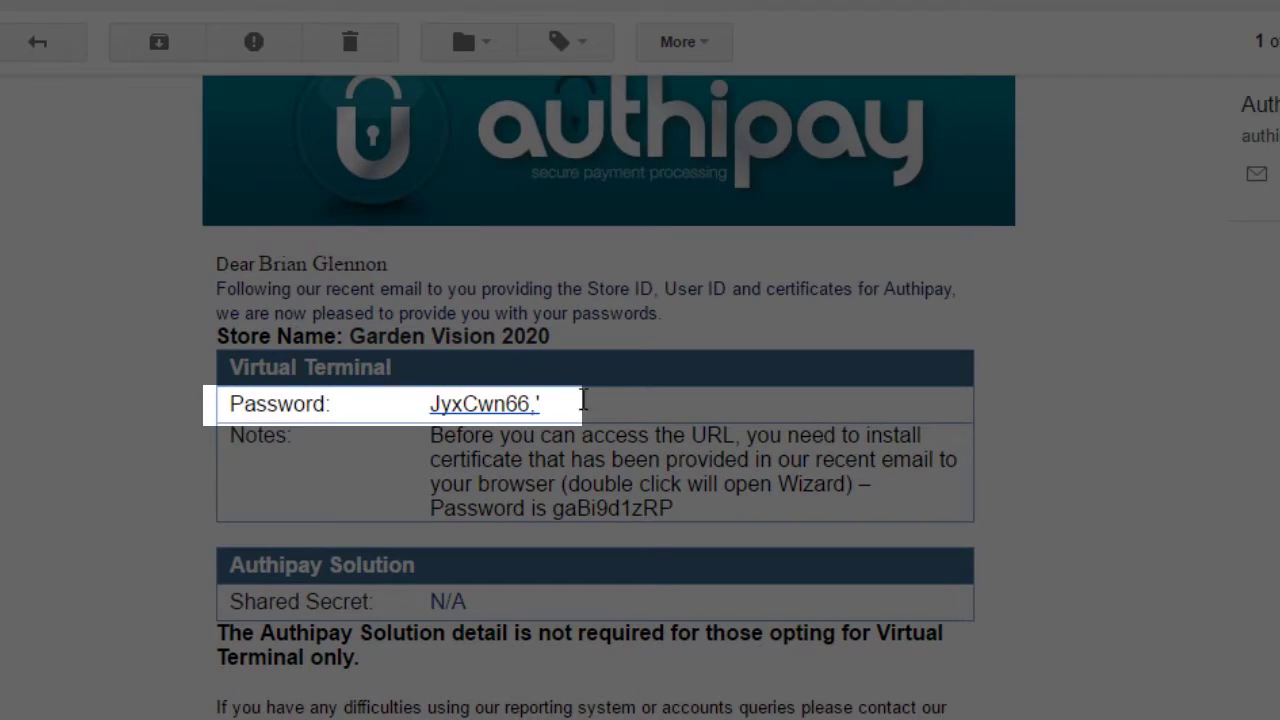
drag(541, 404, 435, 398)
key(ctrl+c)
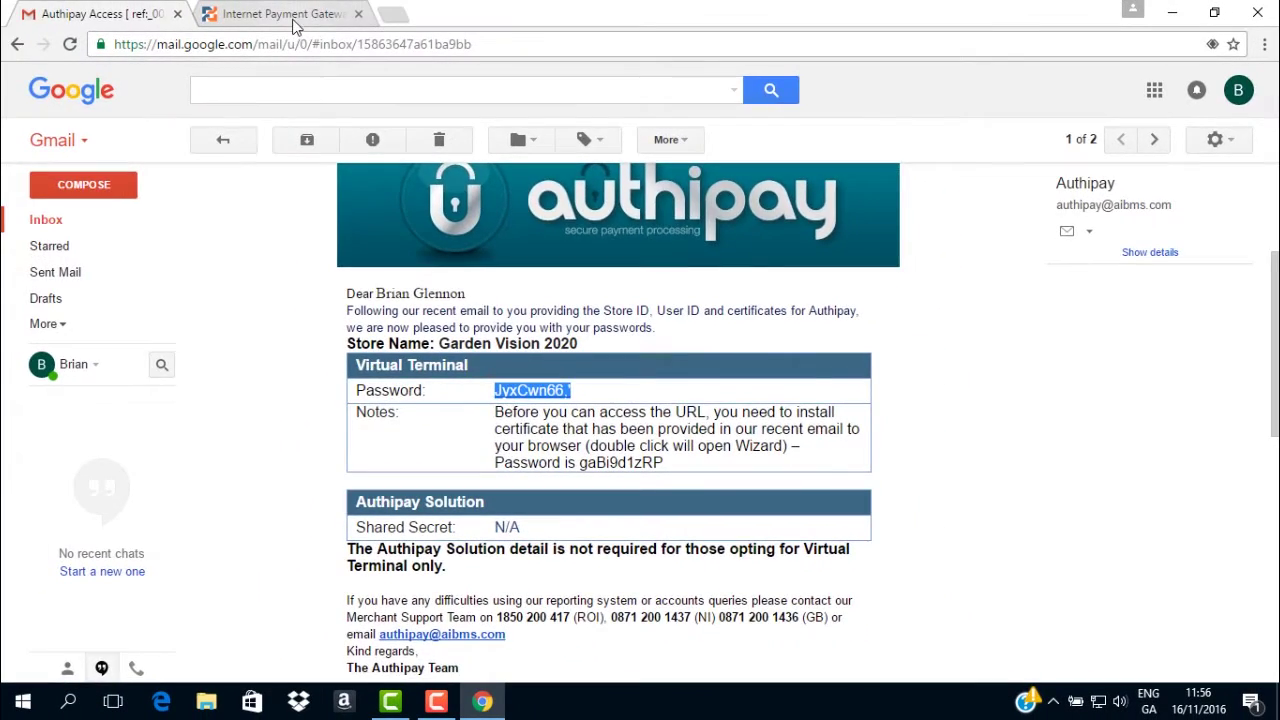
Paste the copied Virtual Terminal password into the merchant login page's Password field and submit the login
click(294, 16)
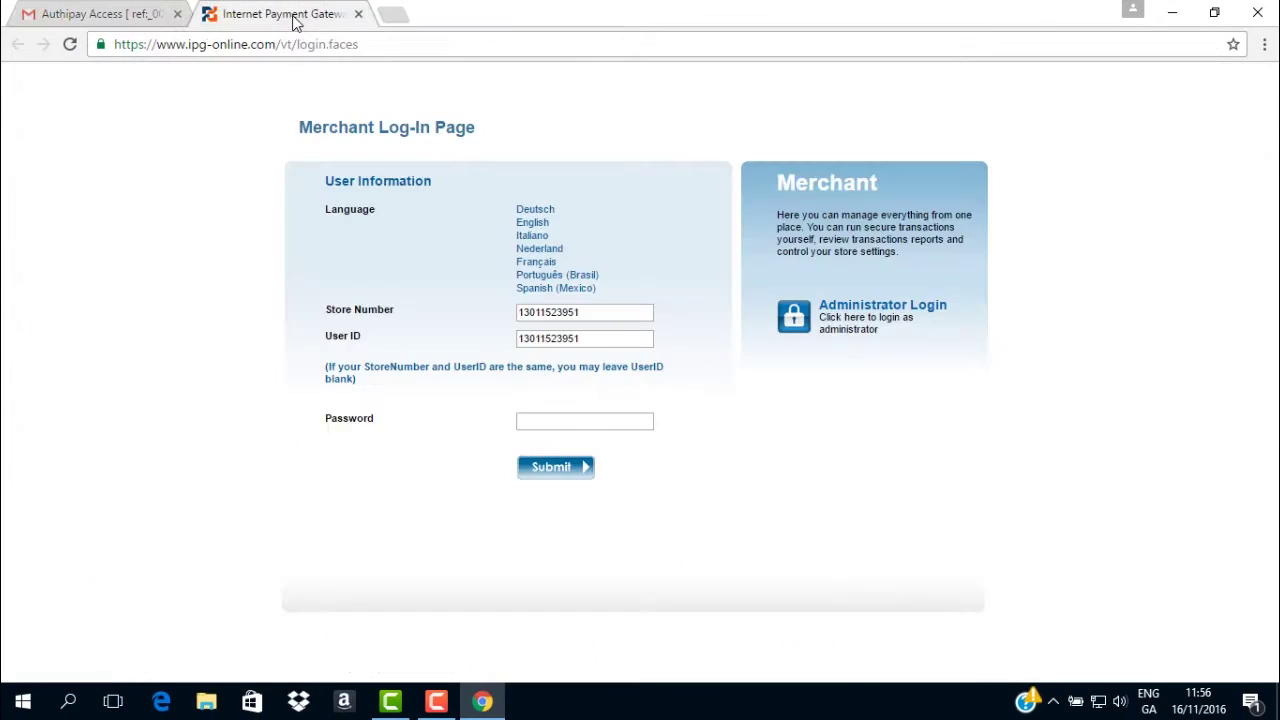
click(570, 418)
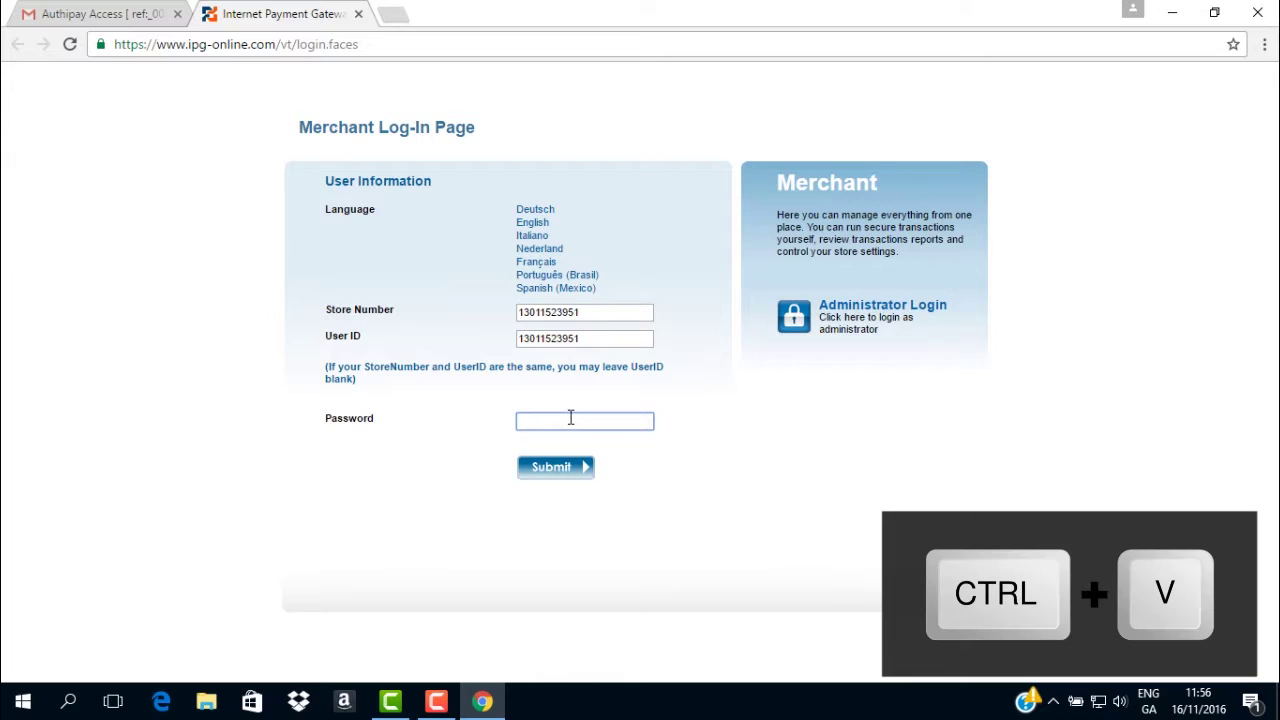
key(ctrl+v)
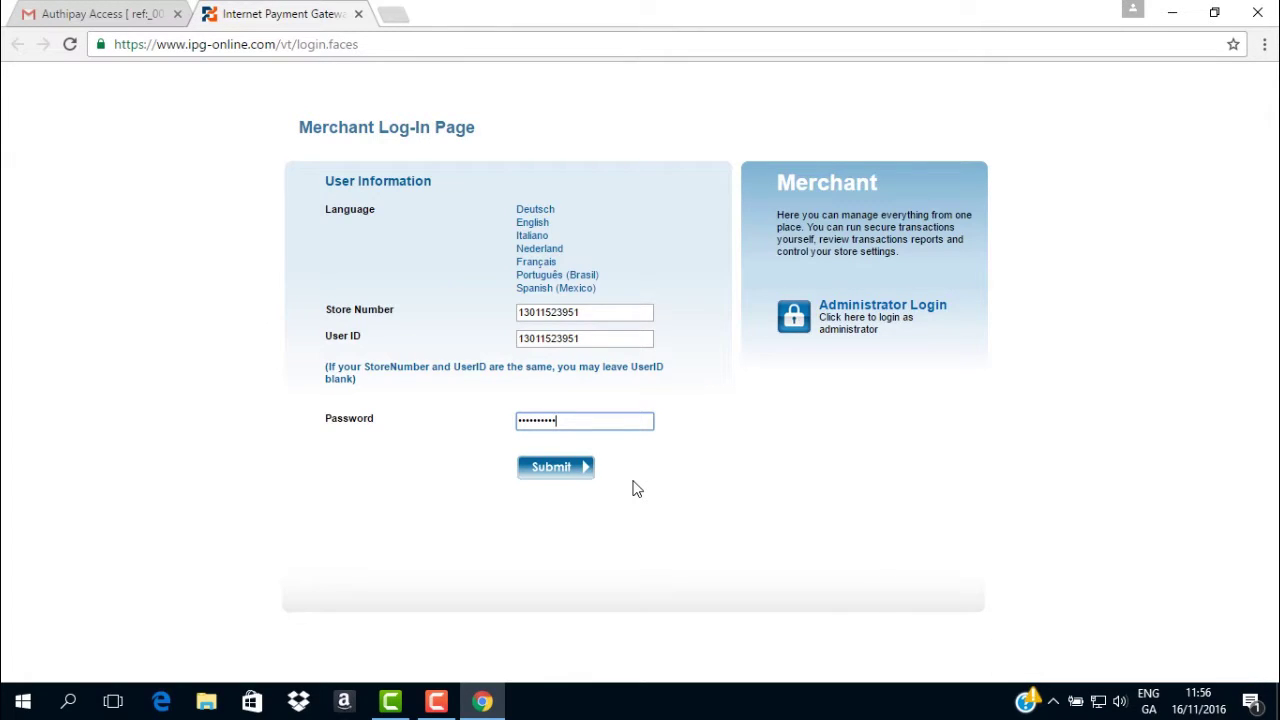
click(536, 470)
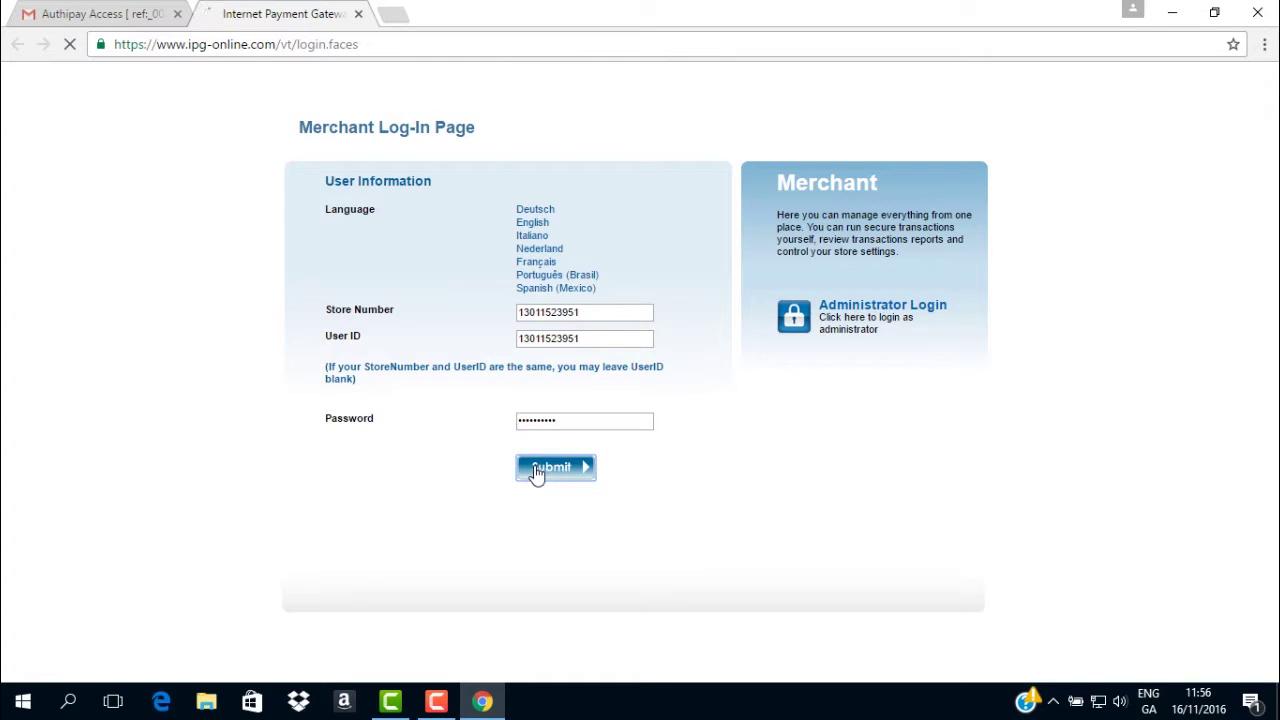